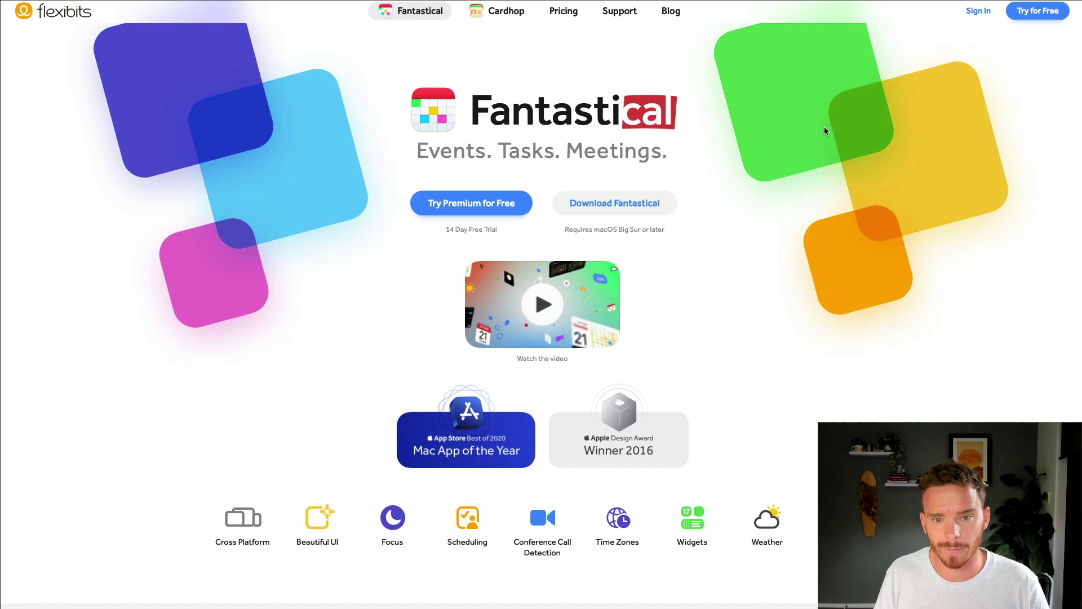
Step: View the Premium pricing page: $4.75 individual and $7.50 family plans, plus the feature comparison
left_click(580, 34)
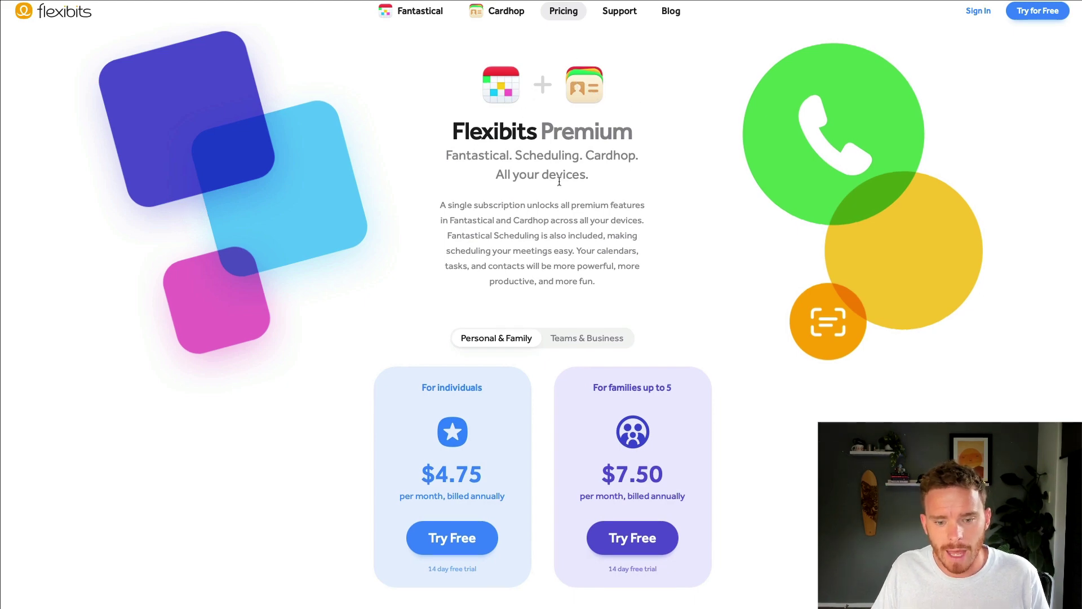
scroll(559, 186, "down", 10)
scroll(559, 187, "down", 2)
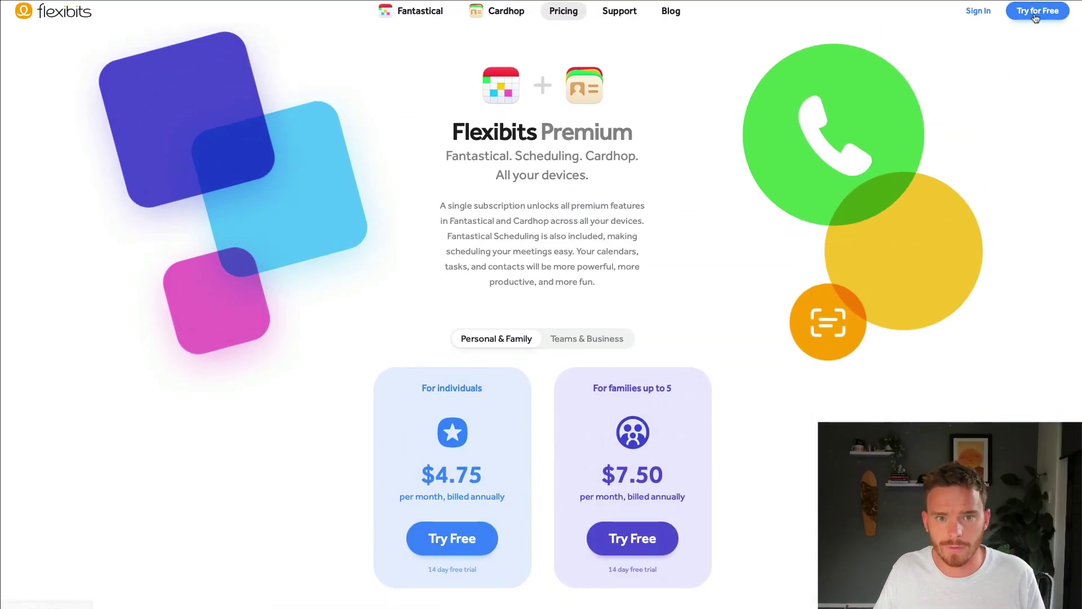
Step: Start the individual-plan free trial and sign up with the user's name, email and password
scroll(620, 148, "down", 4)
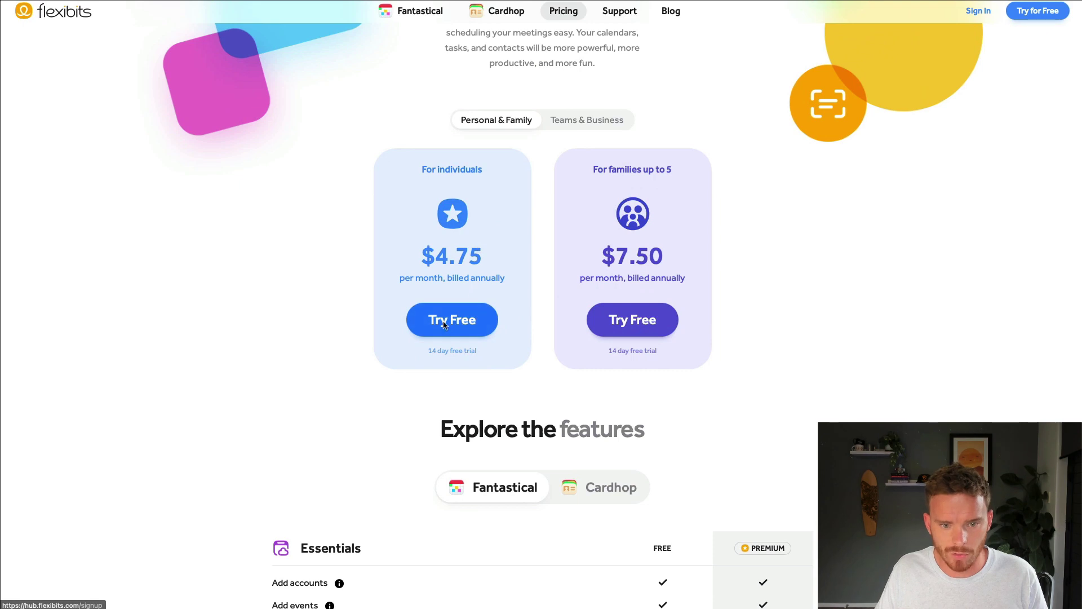
left_click(465, 315)
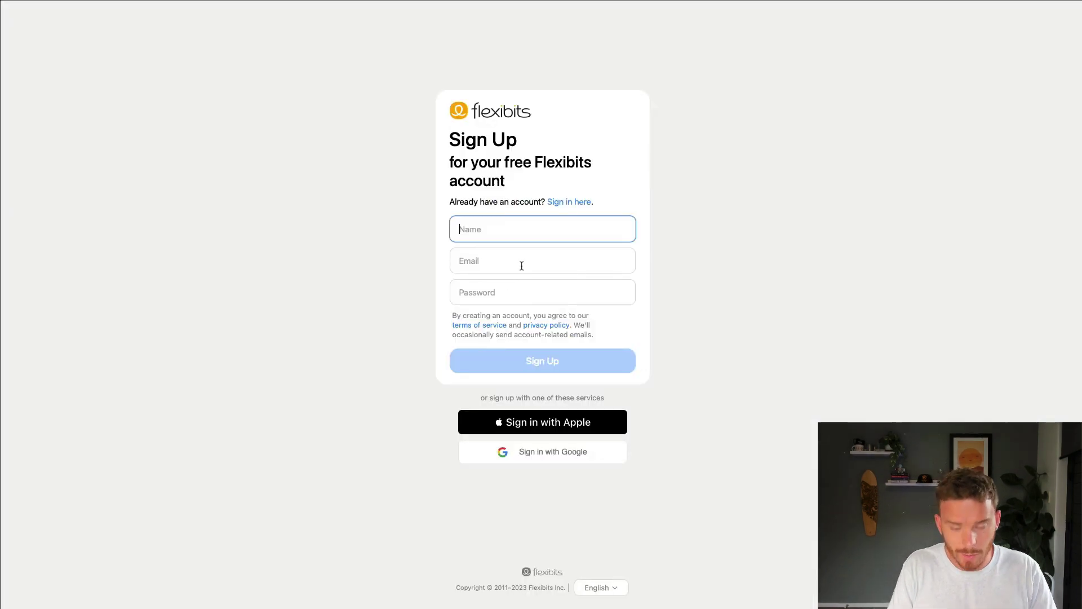
type("Paul Minors")
left_click(534, 304)
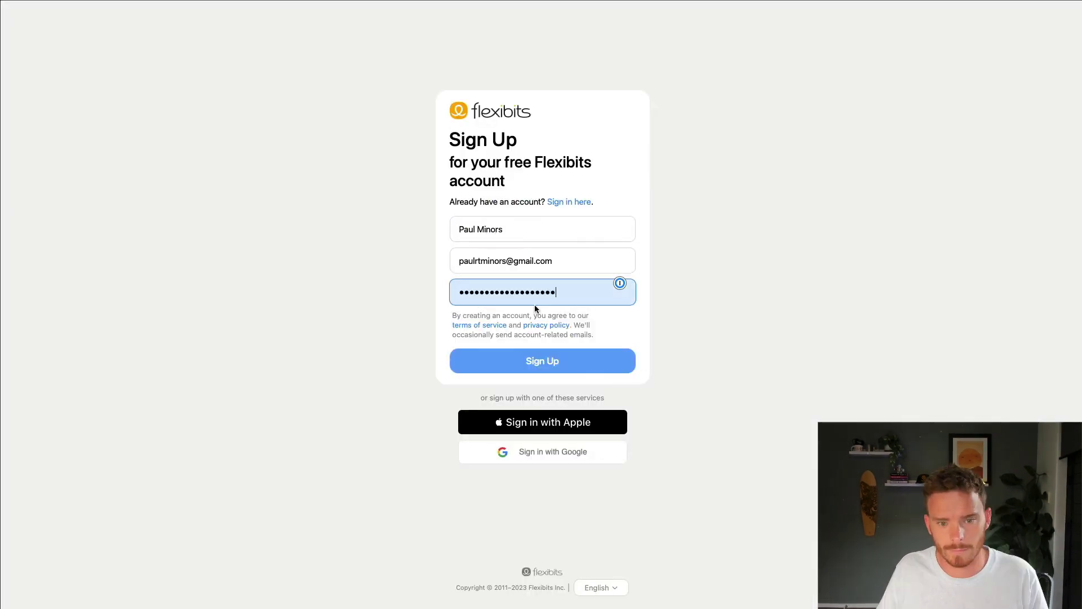
key("Return")
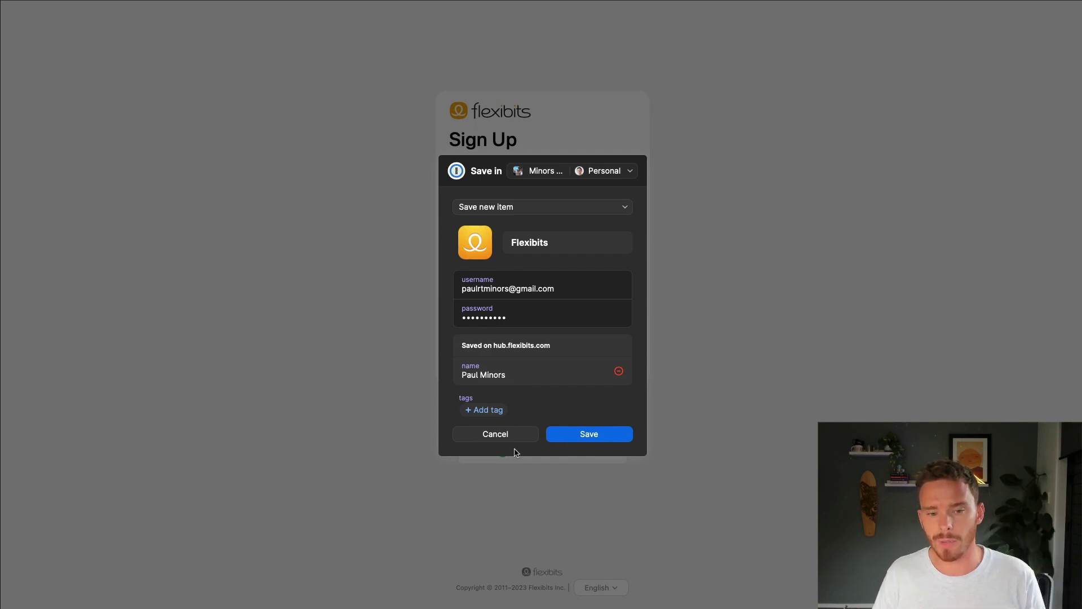
Step: Save the new login in 1Password, then view Billing and the Download Apps page
left_click(575, 442)
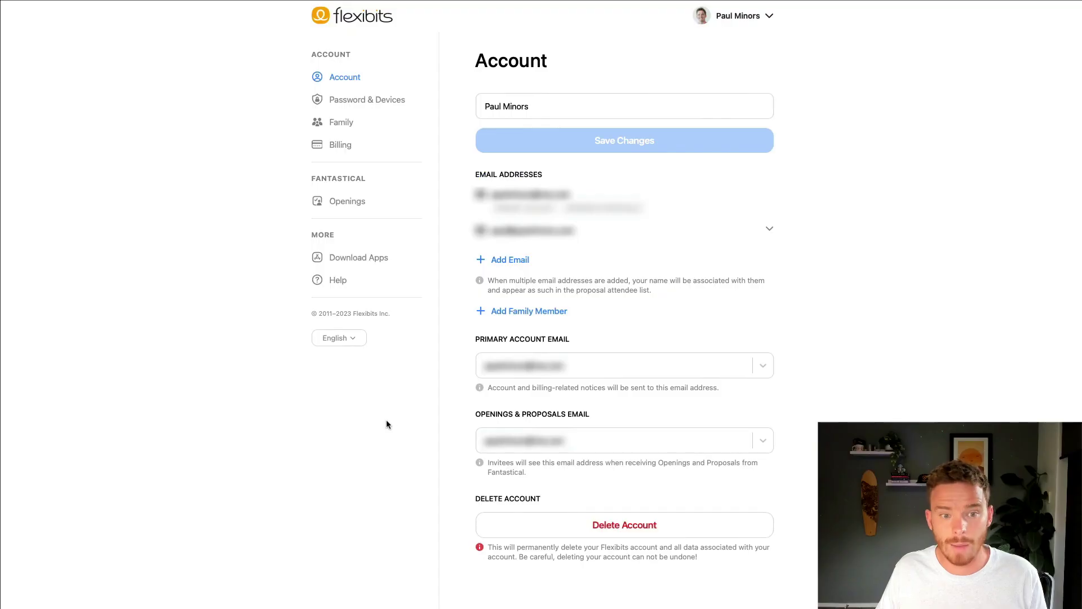
left_click(376, 146)
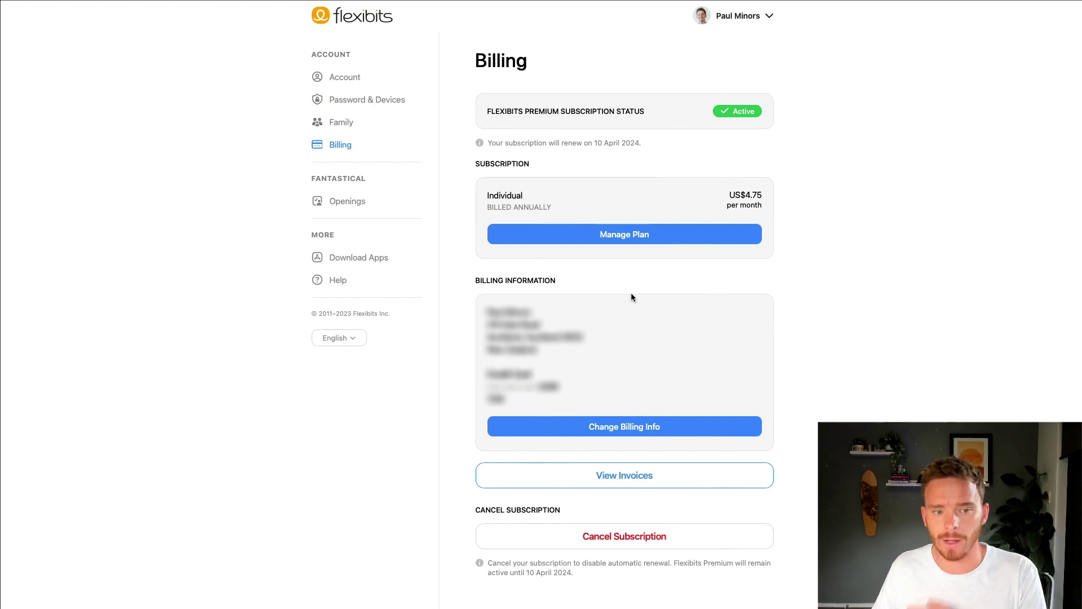
left_click(360, 258)
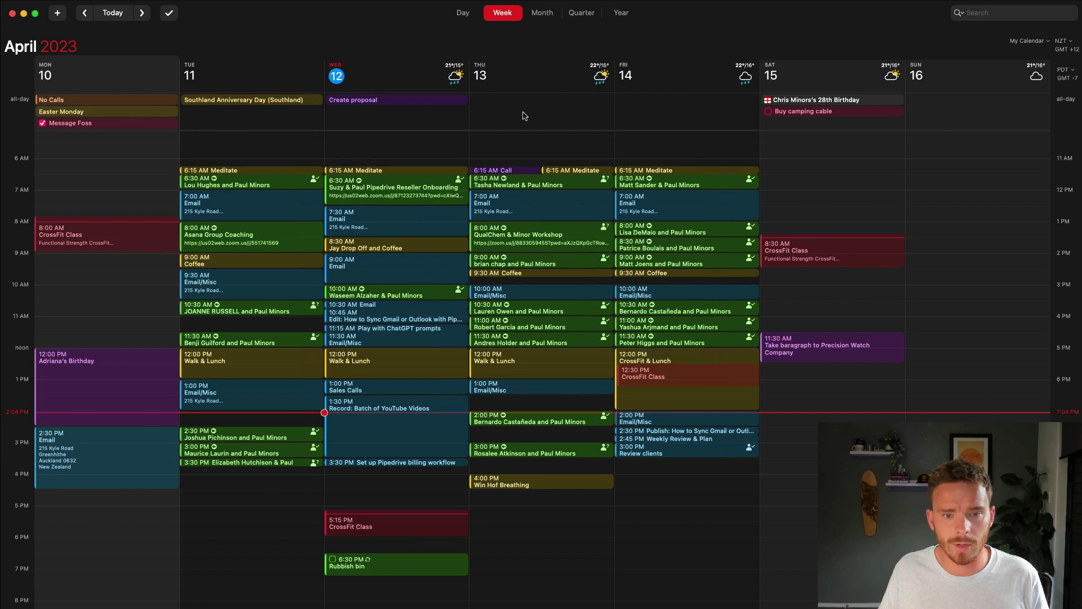
Step: Review the Google, iCloud, Zoom and Reminders account settings, then return to the Settings overview
key("super+comma")
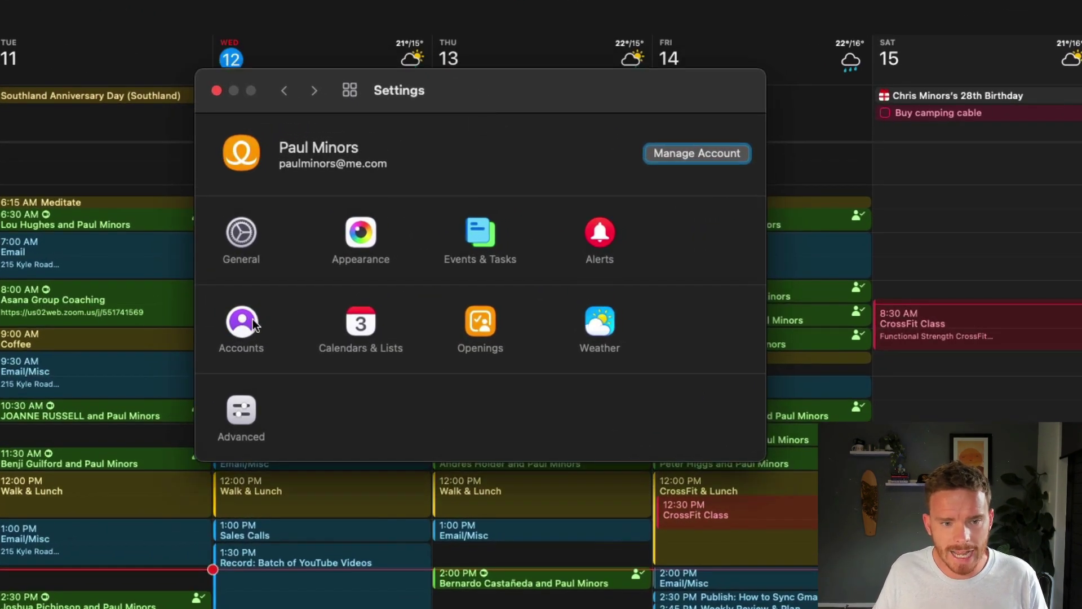
left_click(246, 319)
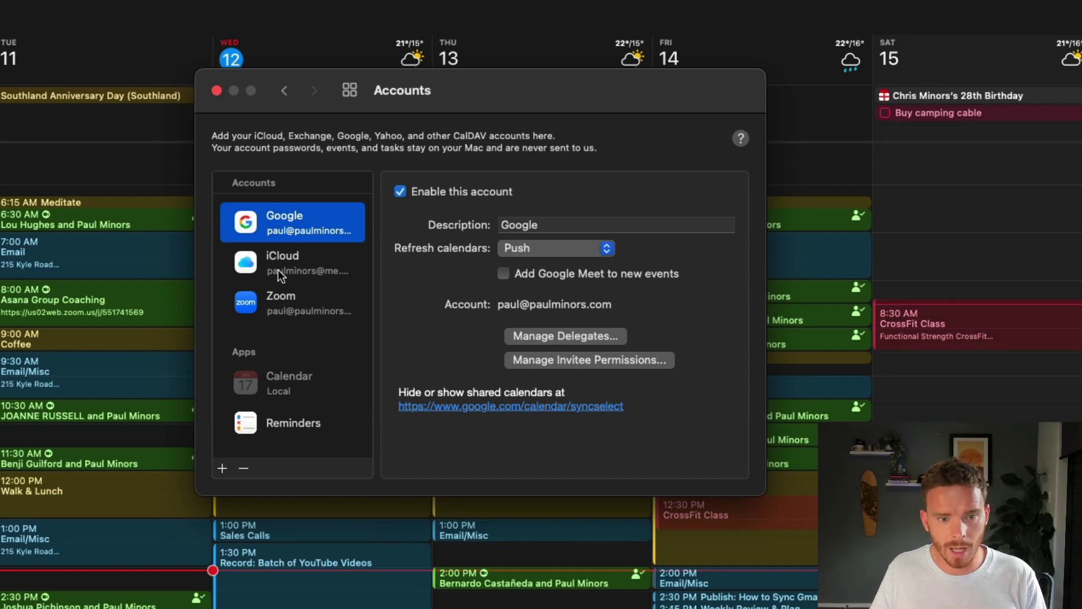
left_click(354, 256)
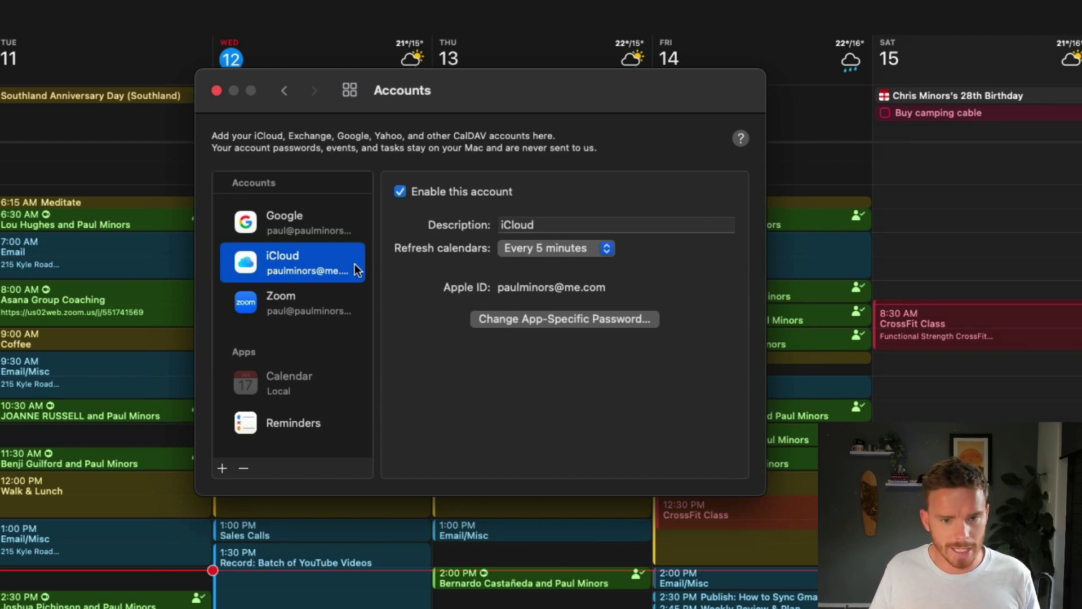
left_click(333, 301)
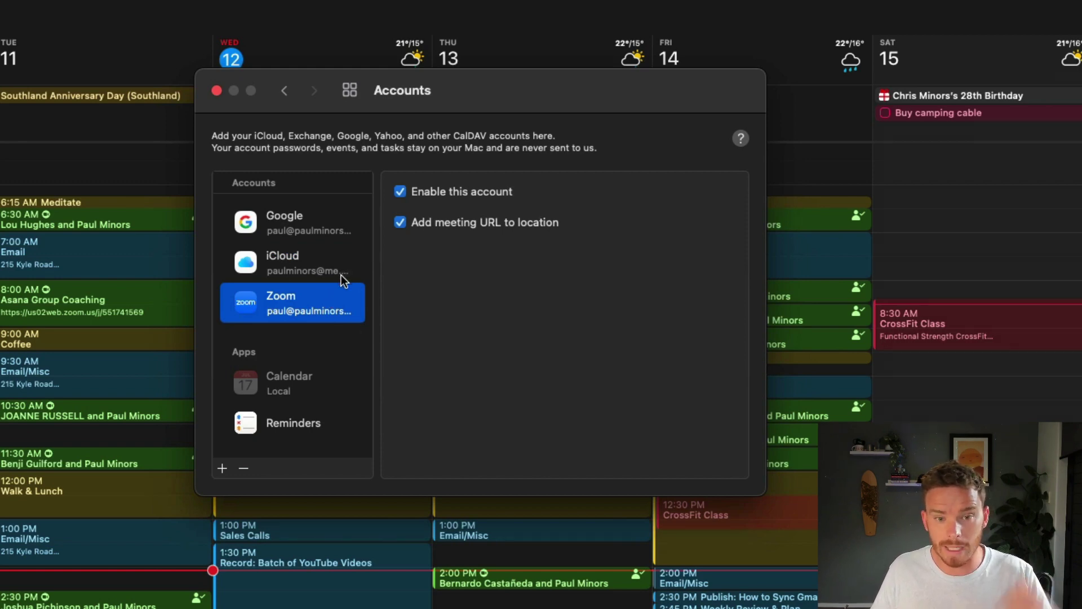
left_click(295, 418)
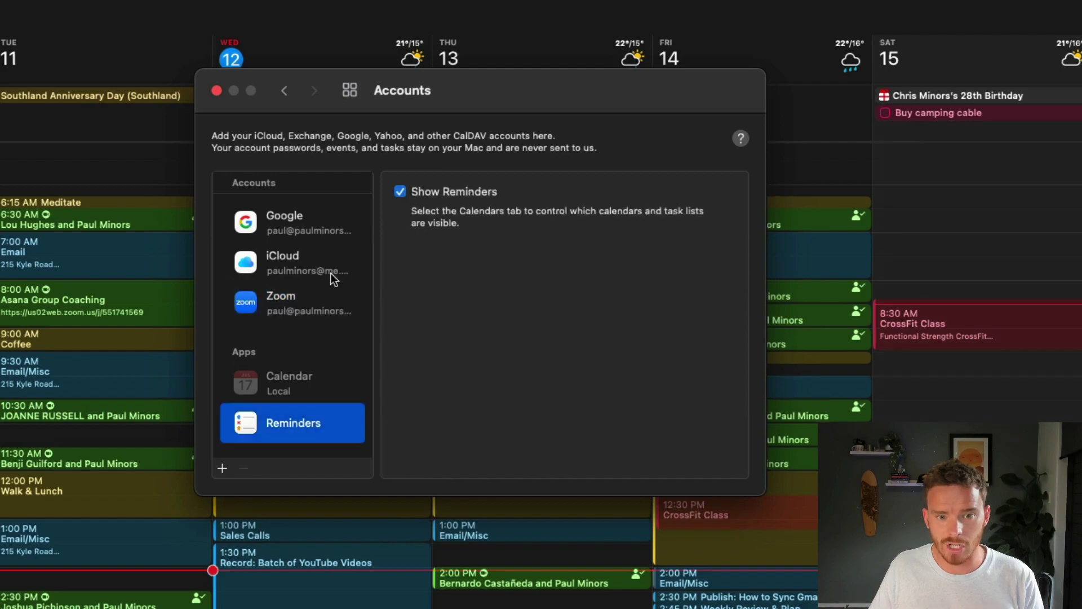
left_click(326, 231)
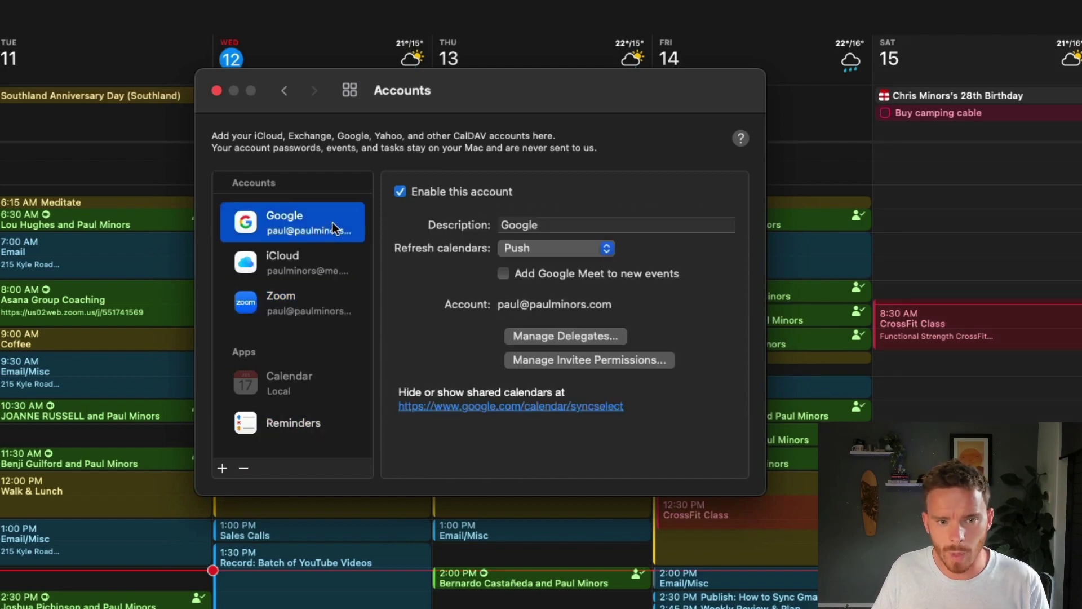
left_click(284, 90)
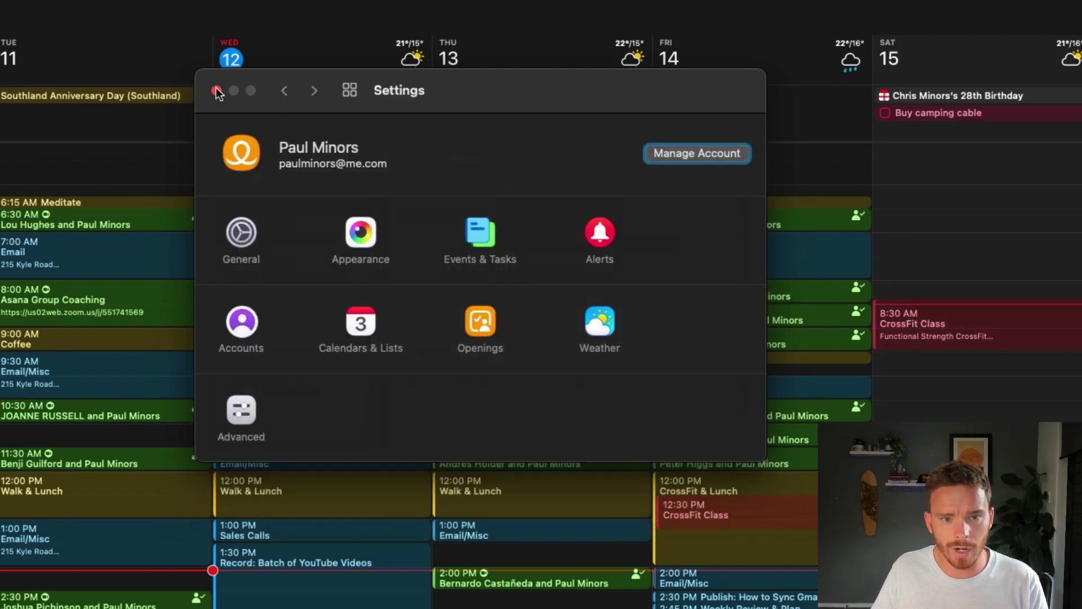
Step: Close Settings and switch the calendar set to Warwick, then Lindsay, then My Calendar
left_click(217, 90)
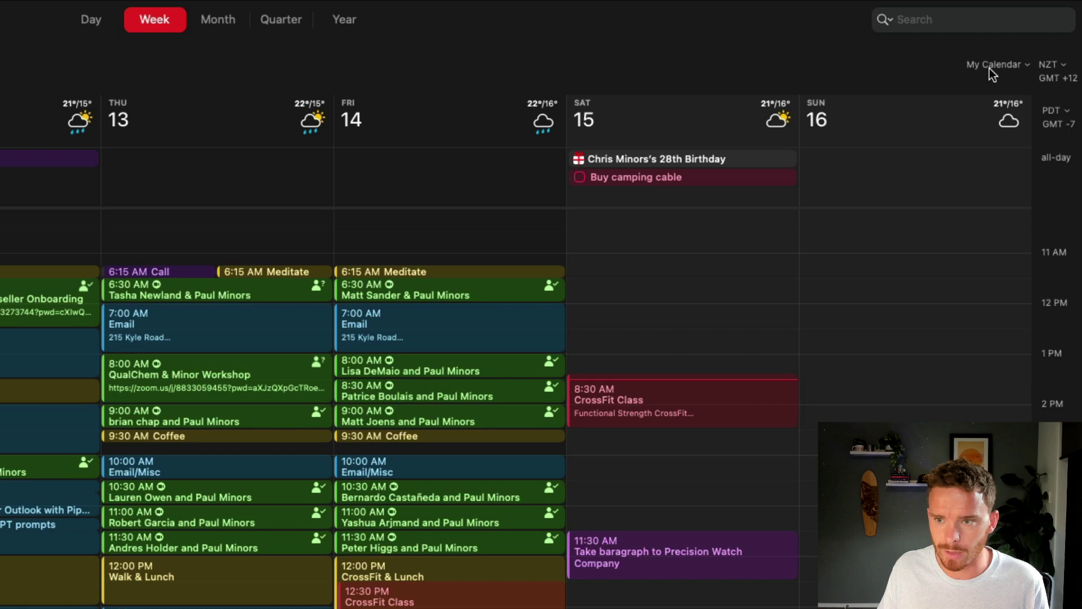
left_click(1023, 41)
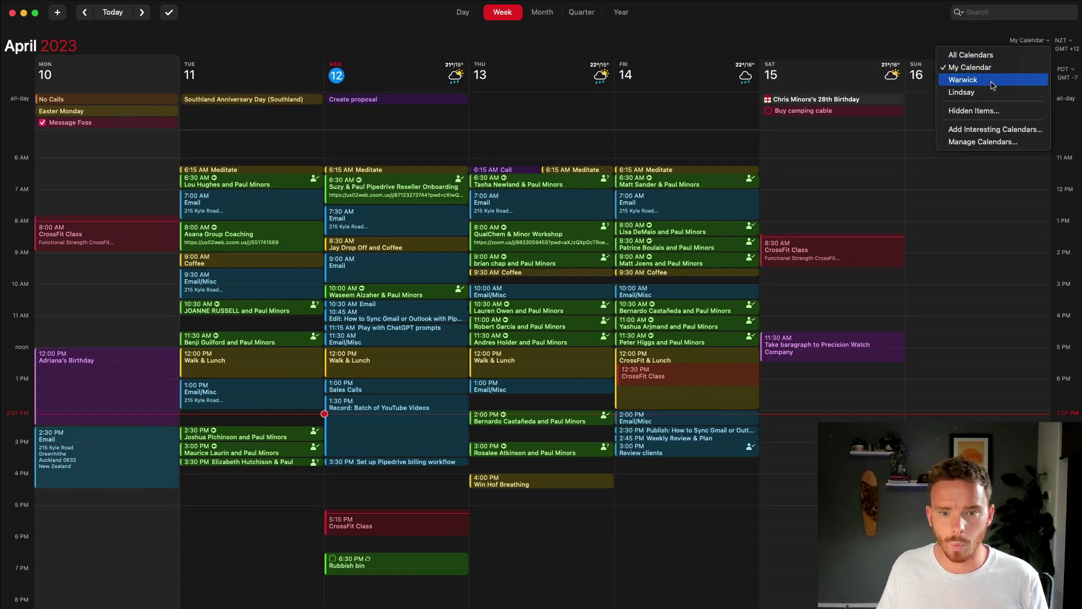
left_click(992, 82)
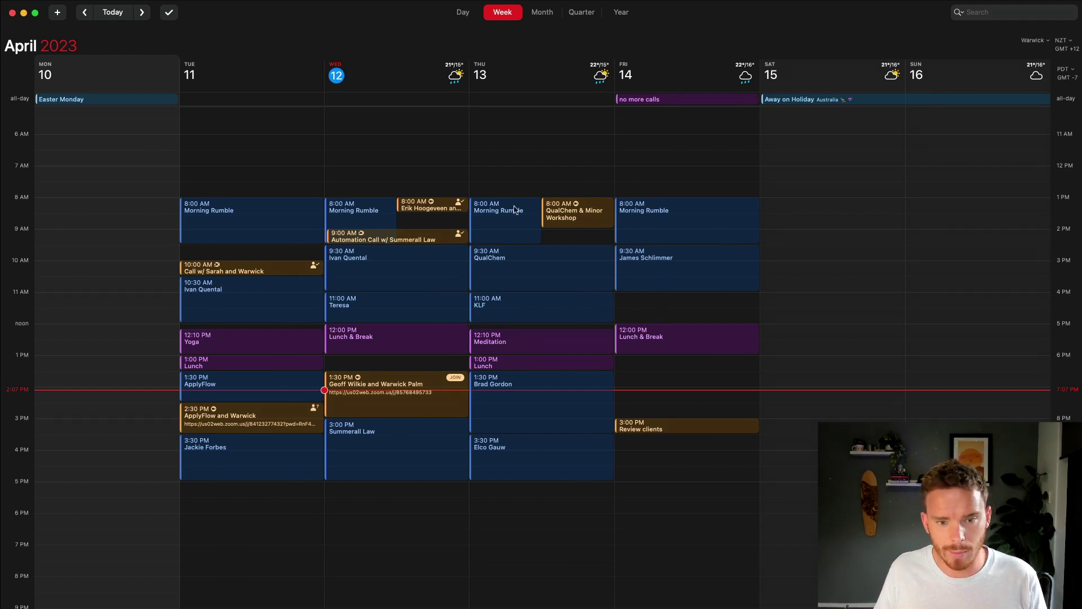
left_click(1039, 41)
left_click(1023, 93)
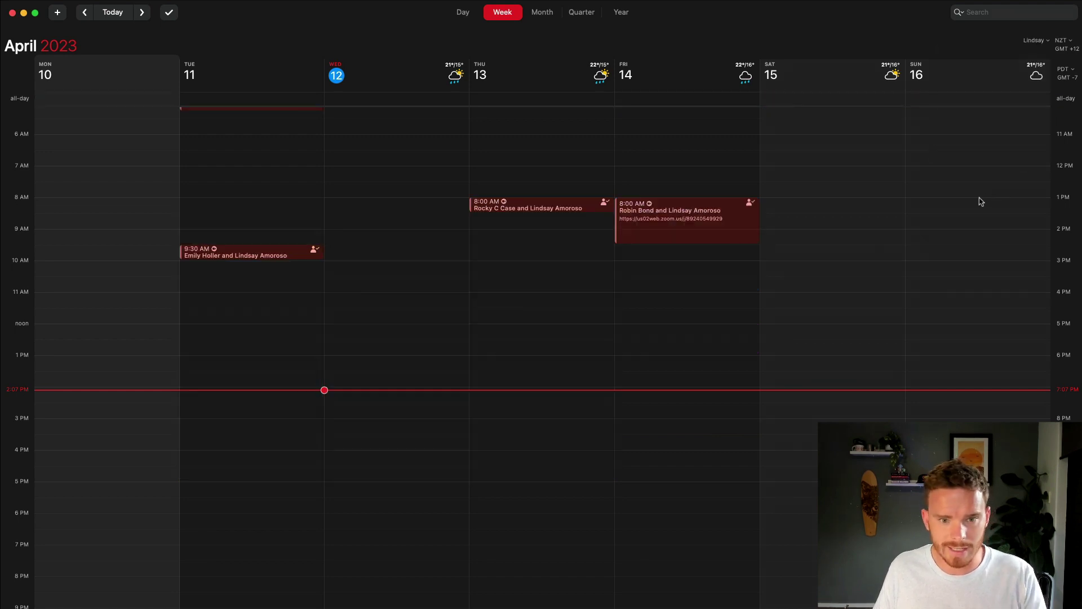
left_click(1036, 43)
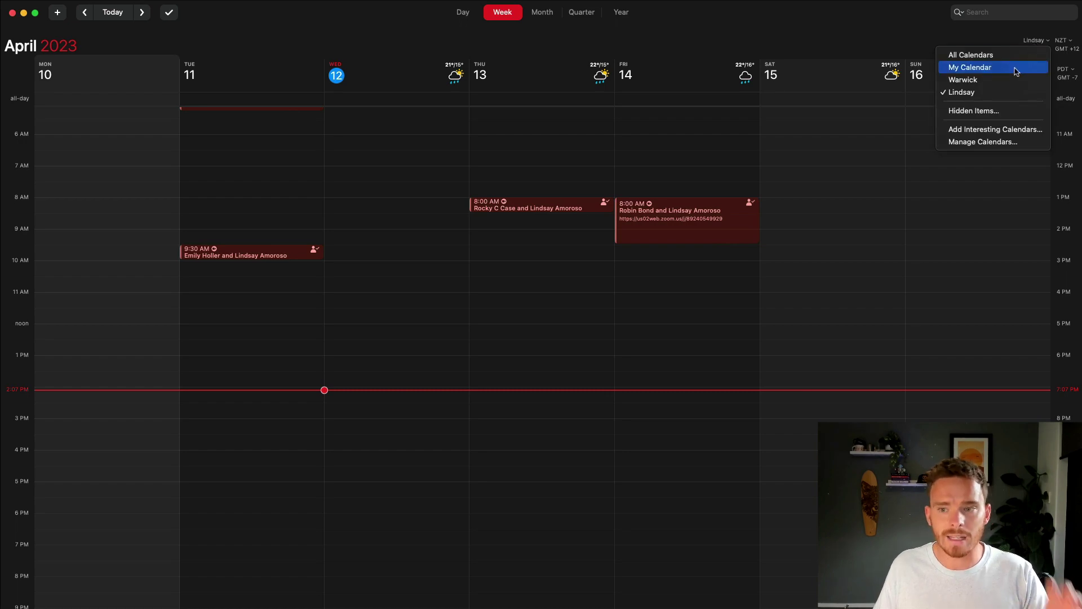
left_click(1016, 69)
Step: Switch the calendar set to Warwick, All Calendars, Warwick again, and finally My Calendar
left_click(1027, 40)
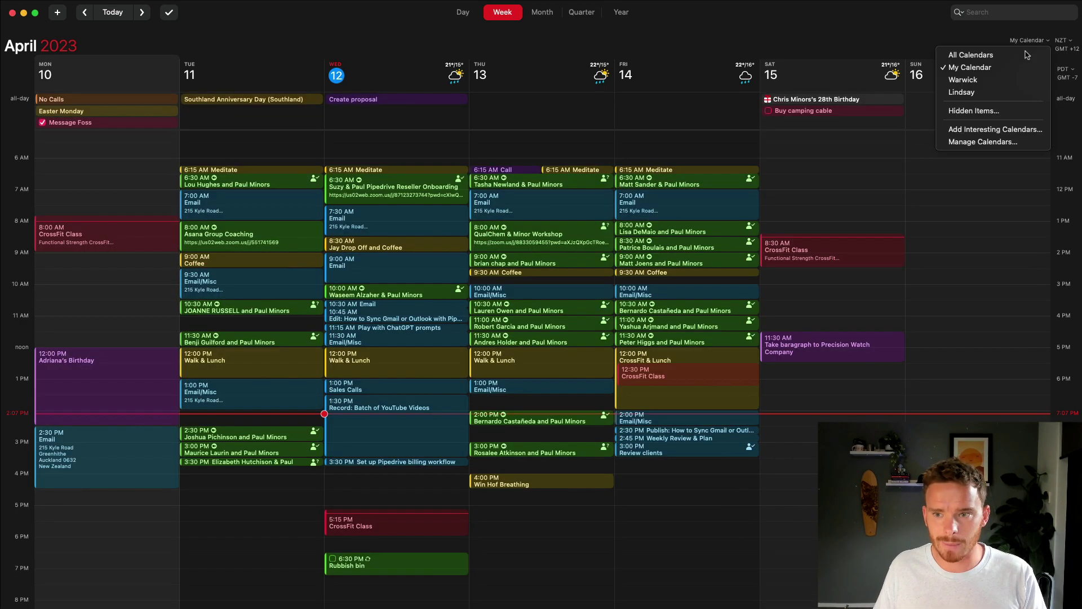
left_click(1020, 83)
left_click(1030, 45)
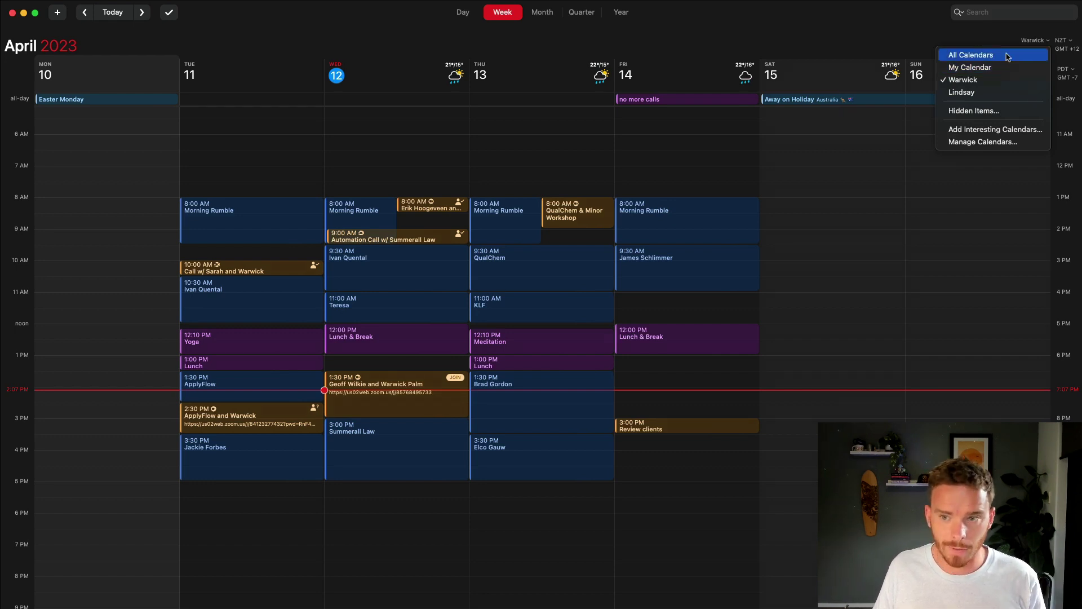
left_click(989, 56)
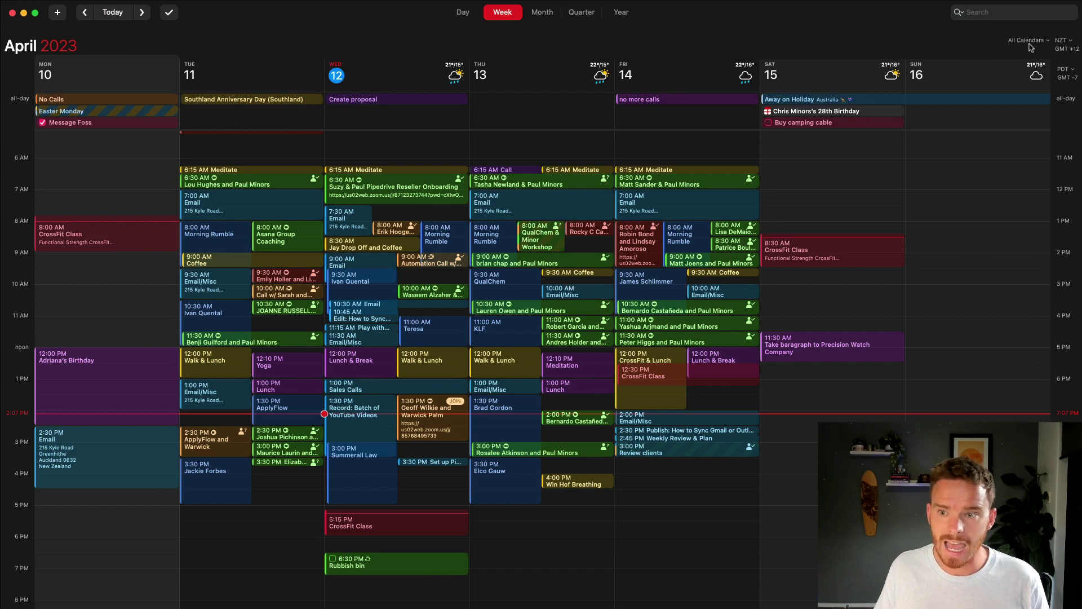
left_click(1028, 42)
left_click(1017, 79)
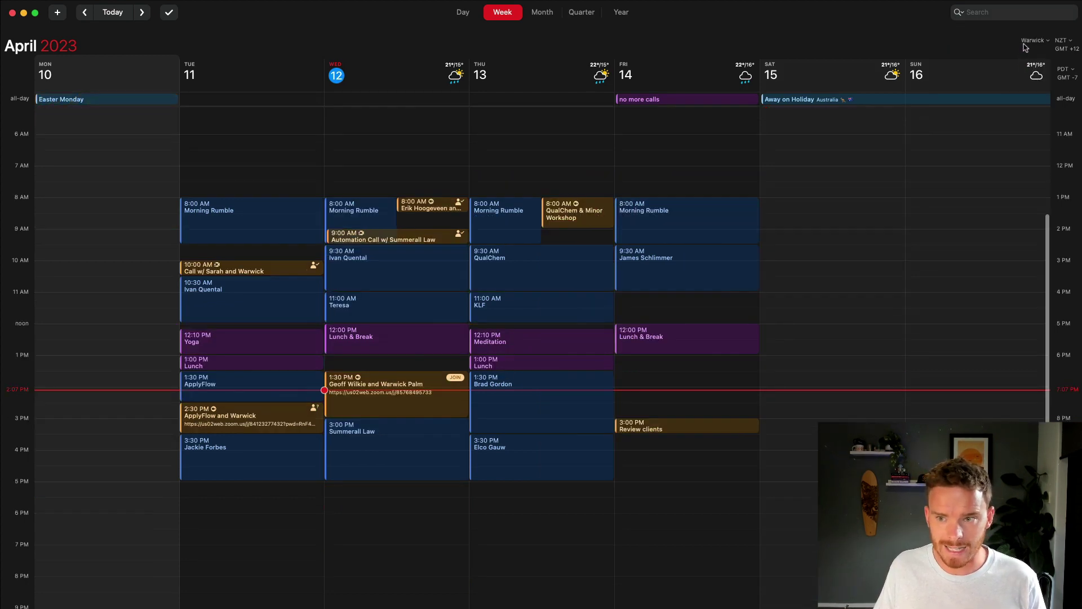
left_click(1028, 41)
left_click(1022, 67)
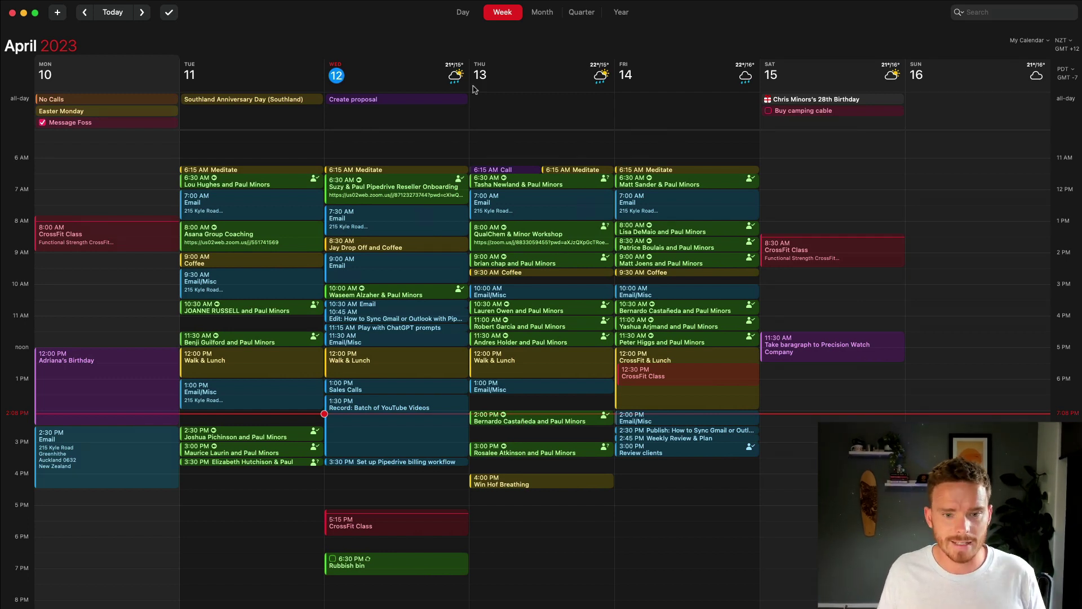
Step: In Calendars & Lists settings, add an Untitled Calendar Set and then delete it
key("super+comma")
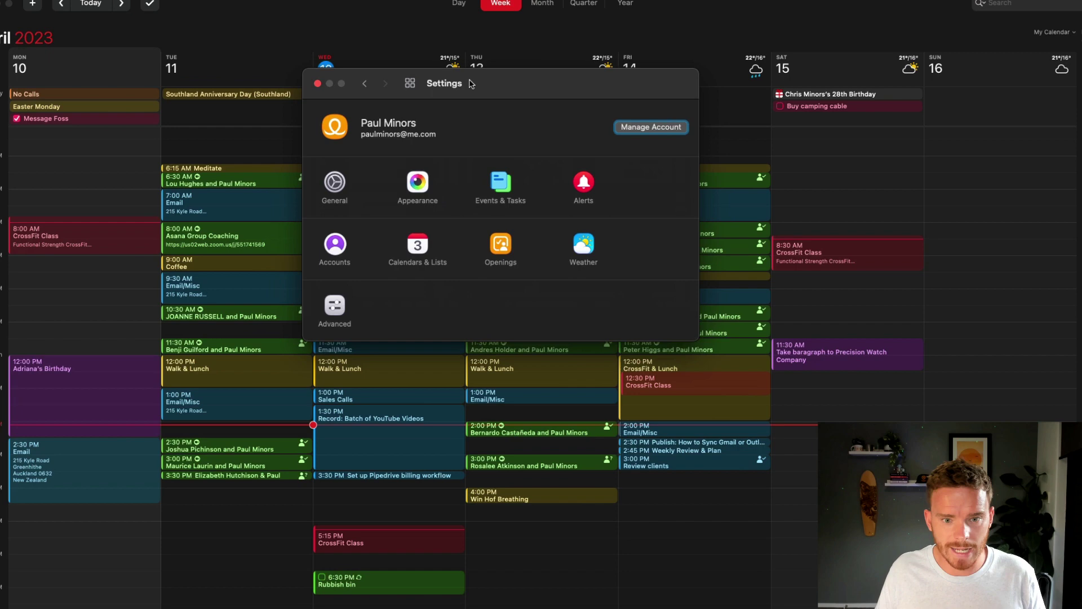
left_click(417, 244)
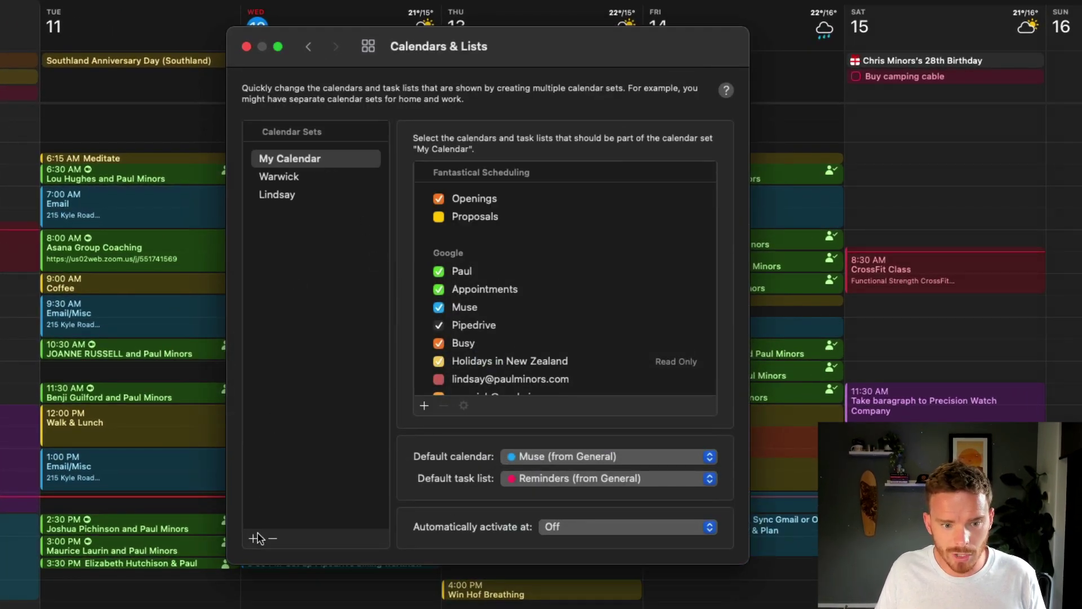
left_click(253, 539)
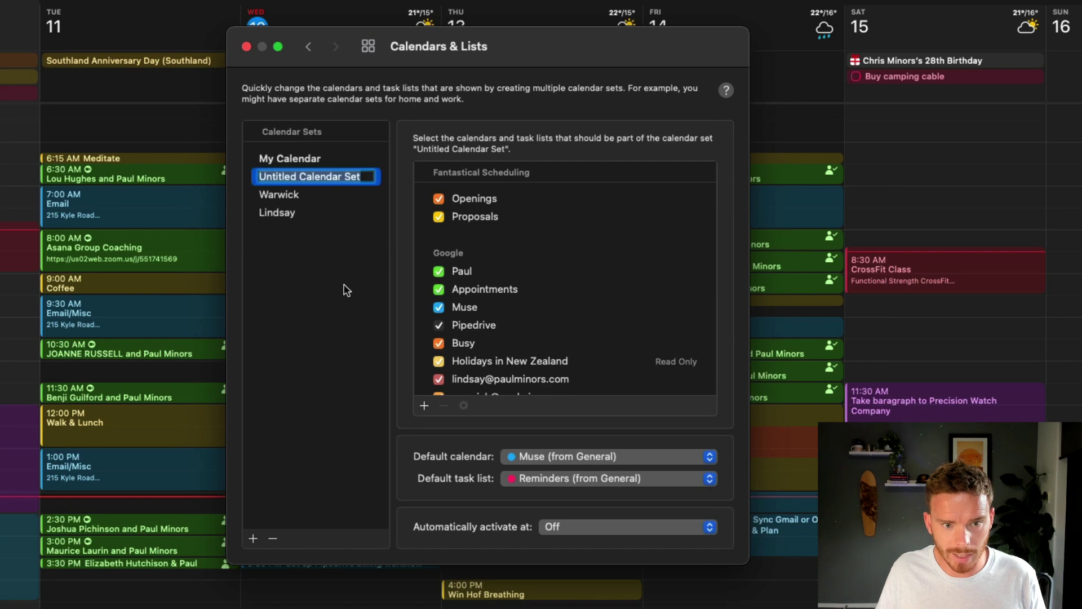
key("Return")
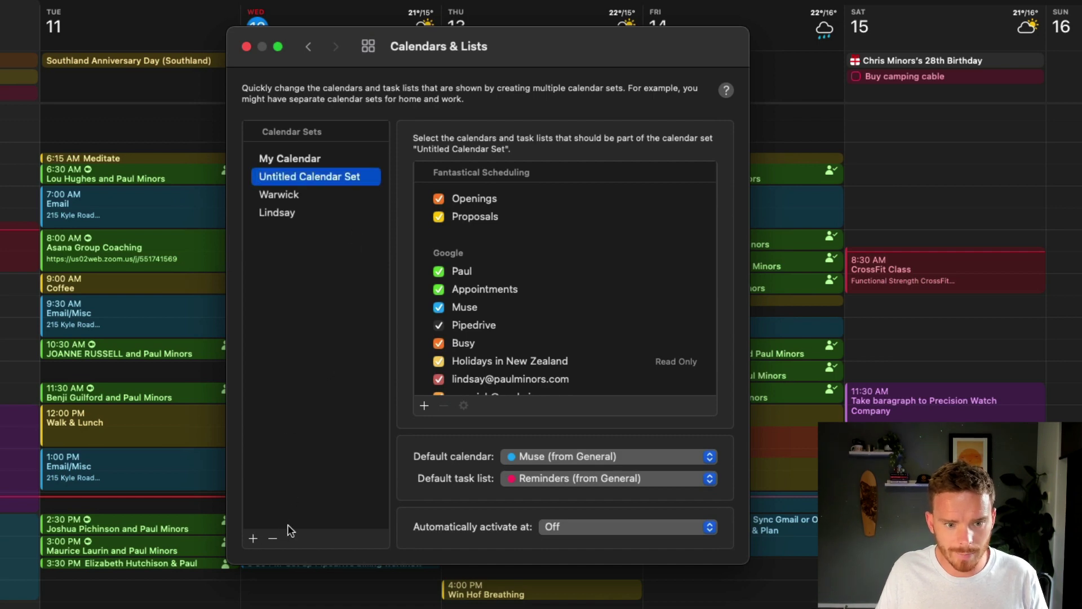
left_click(273, 538)
left_click(445, 356)
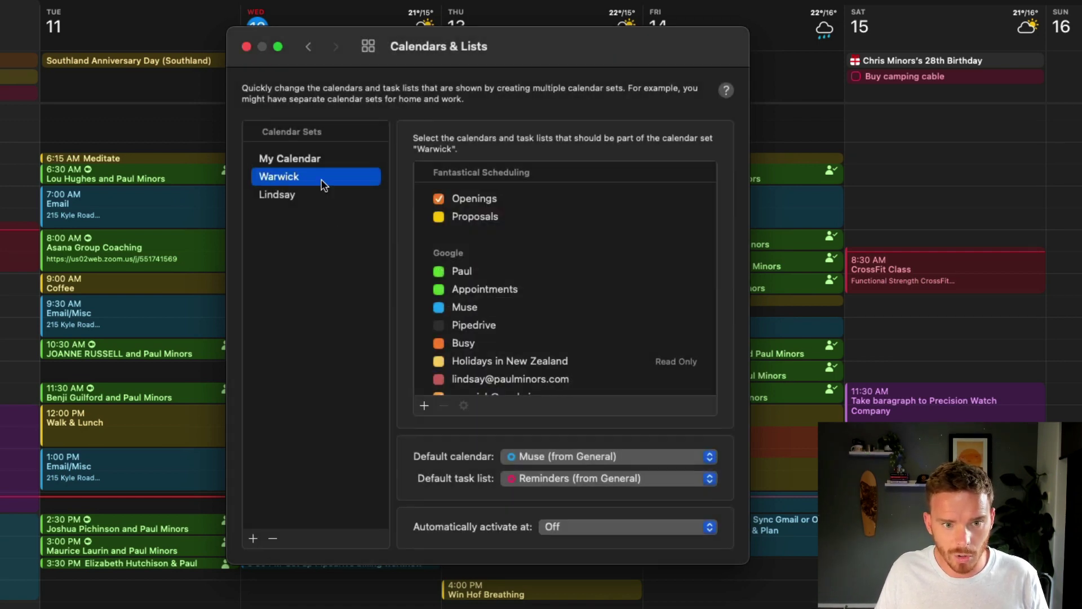
Step: Review the calendars included in the My Calendar set
left_click(320, 160)
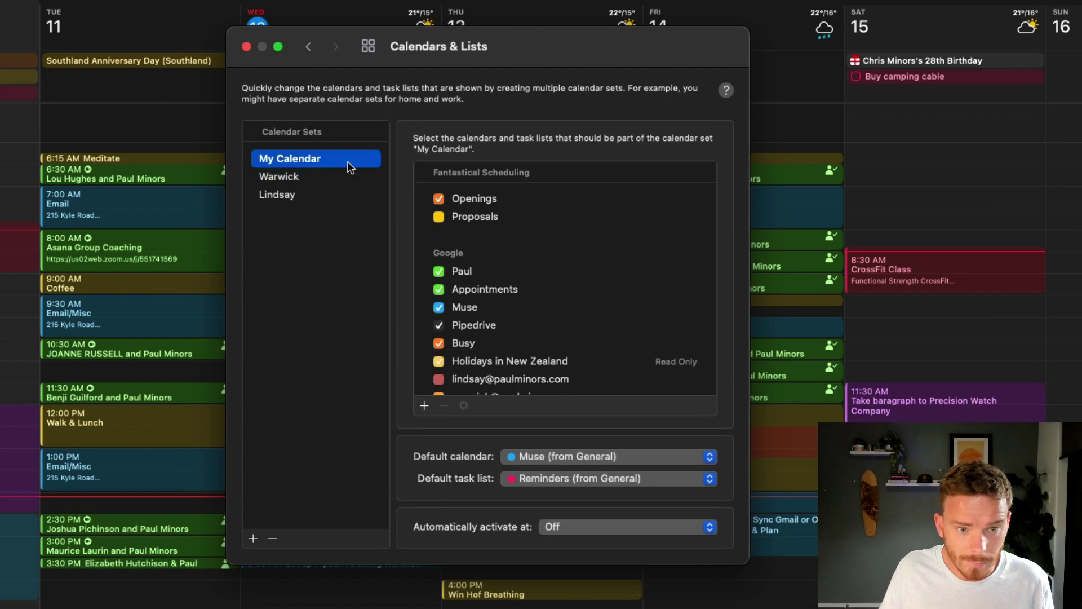
scroll(554, 308, "down", 5)
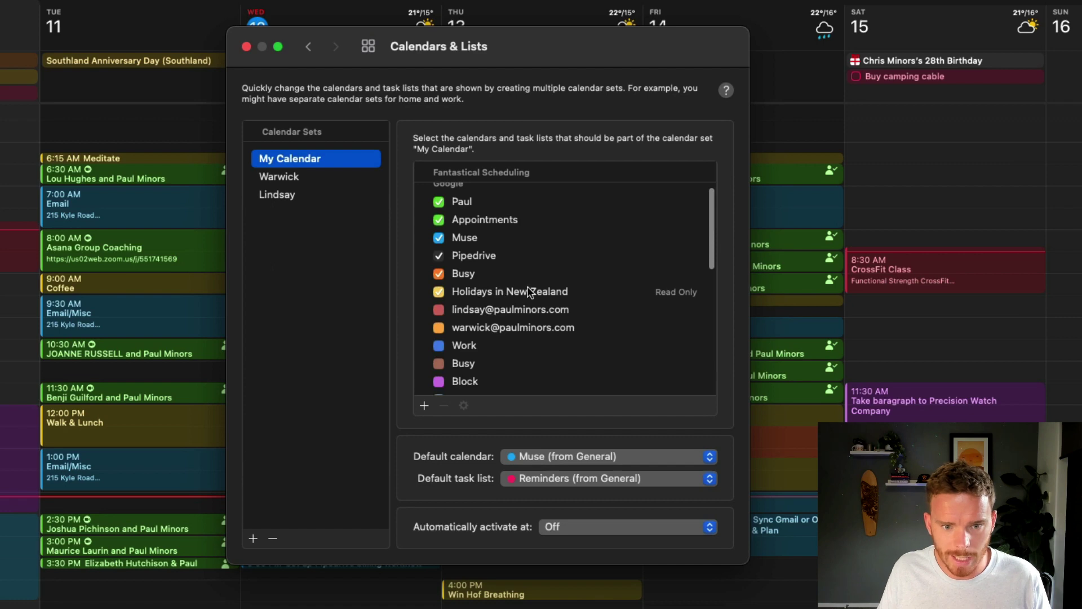
scroll(489, 257, "down", 3)
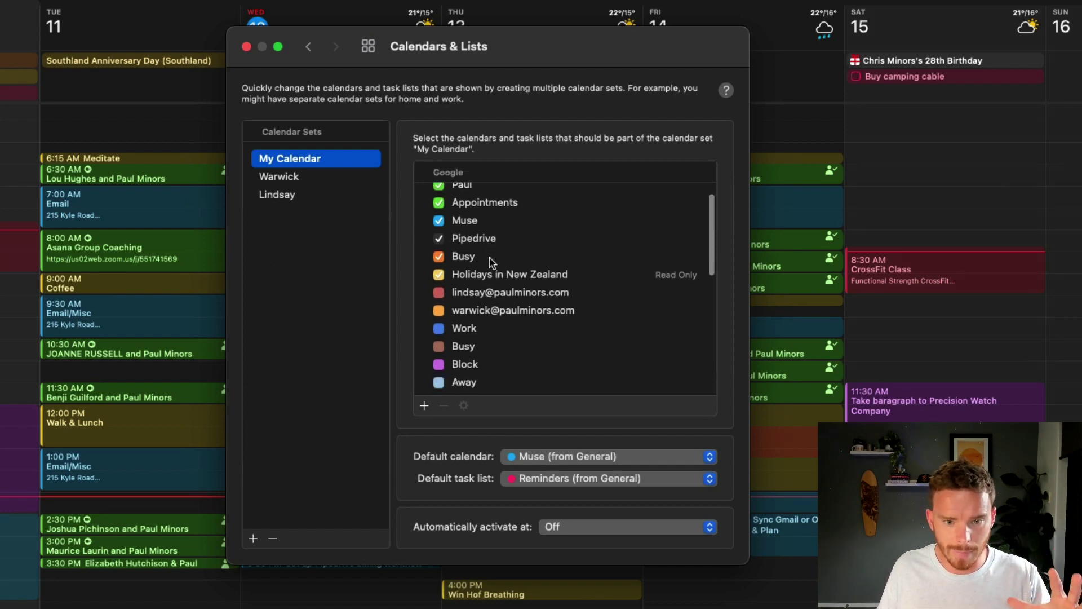
scroll(473, 242, "up", 3)
scroll(461, 245, "down", 3)
scroll(460, 245, "down", 5)
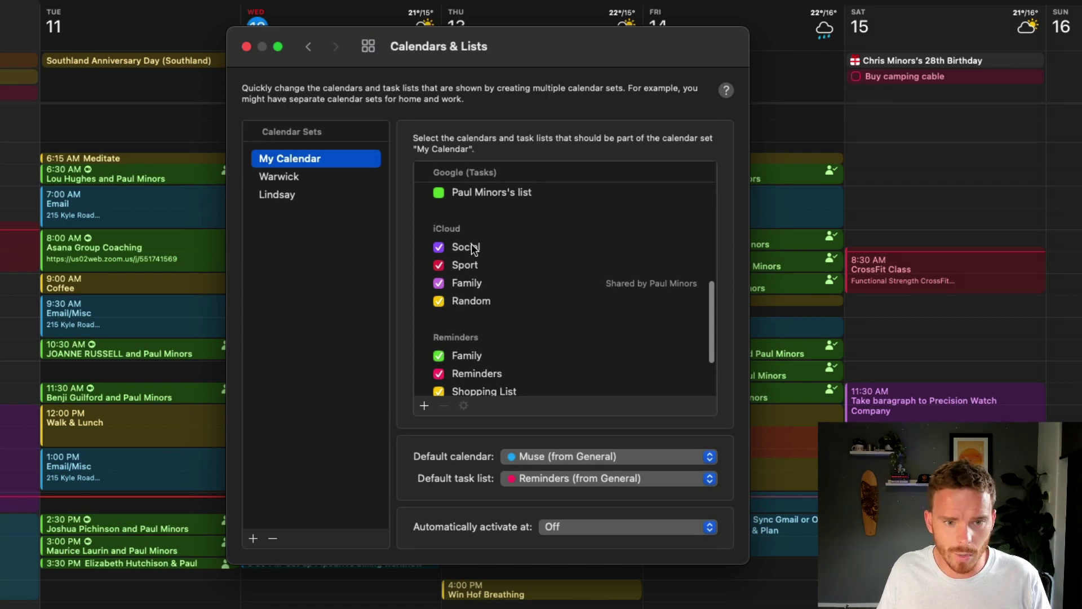
scroll(474, 249, "up", 2)
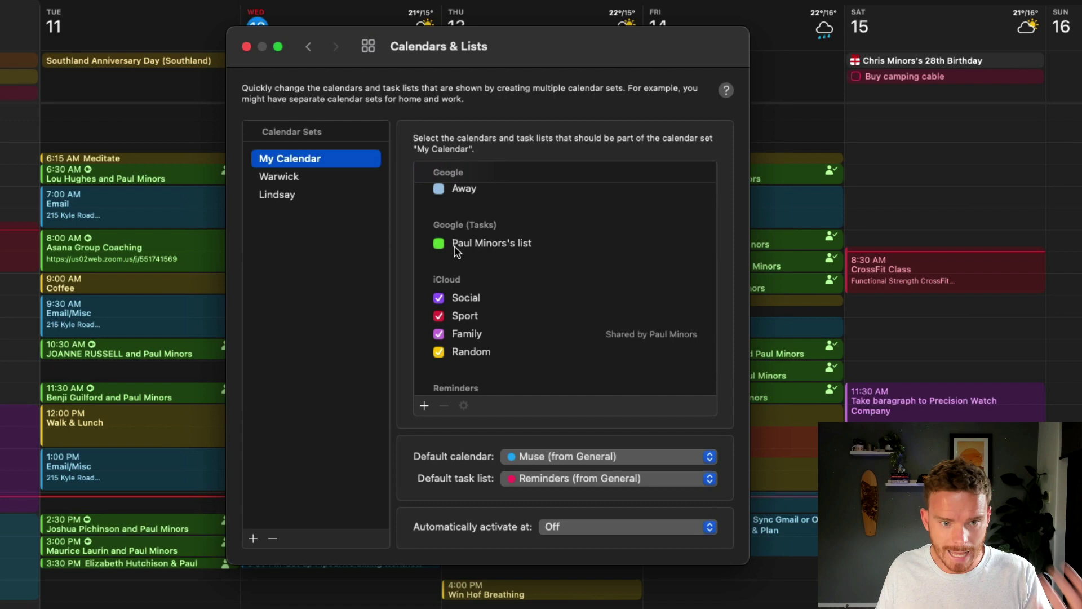
Step: Review the second and third calendar sets' calendars, then return to My Calendar
left_click(315, 177)
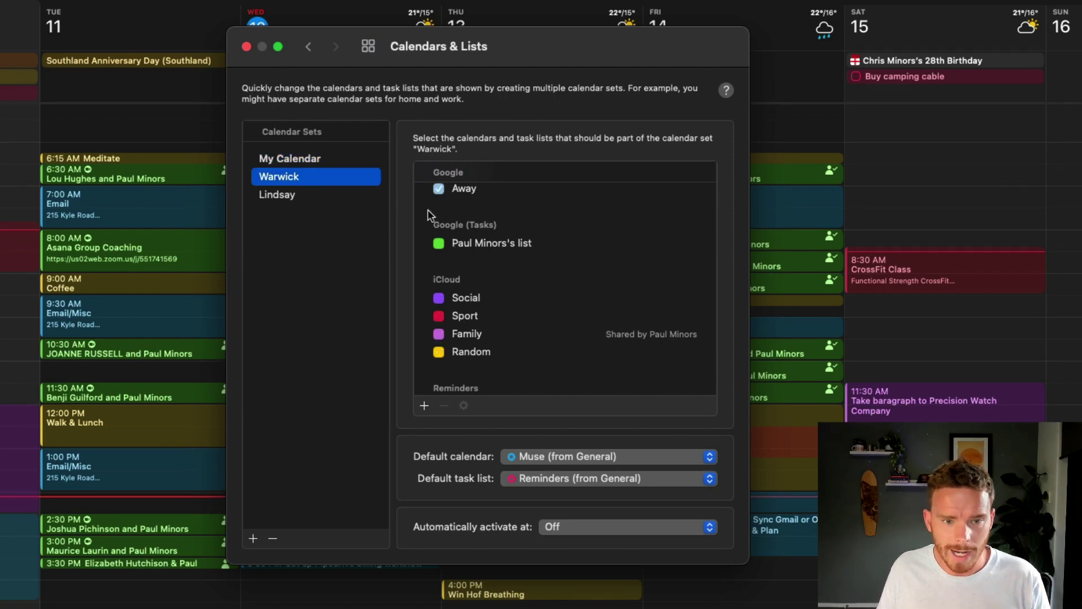
scroll(577, 238, "up", 5)
scroll(561, 239, "down", 3)
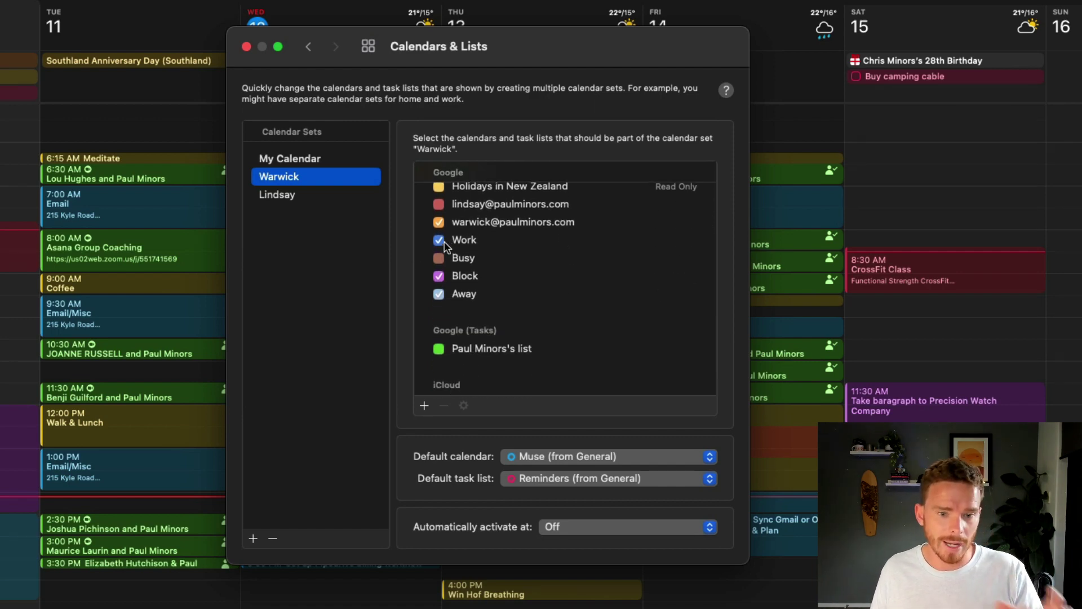
scroll(446, 248, "down", 1)
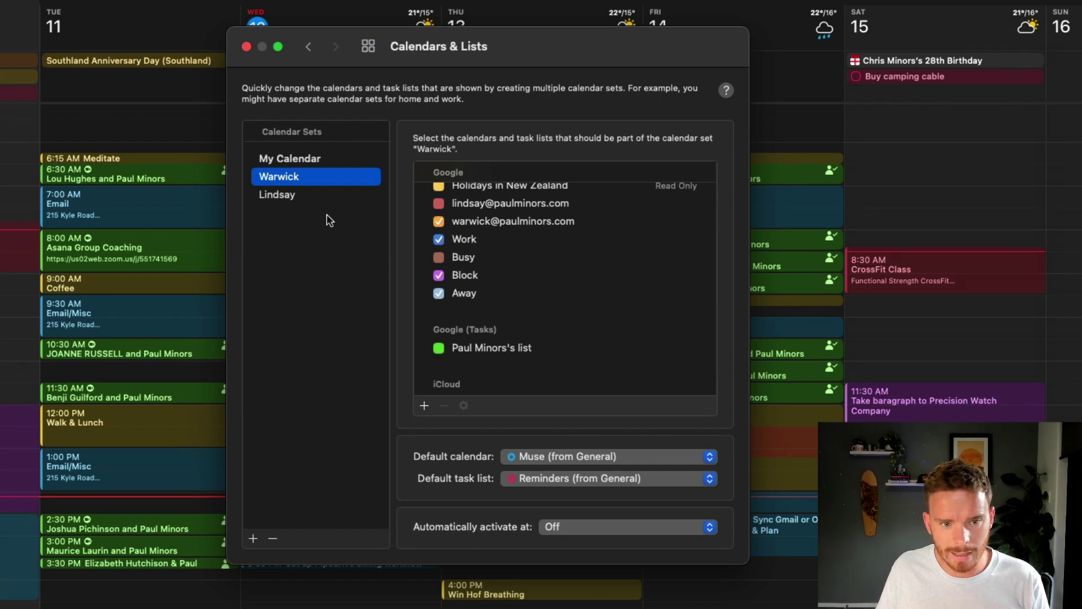
left_click(281, 194)
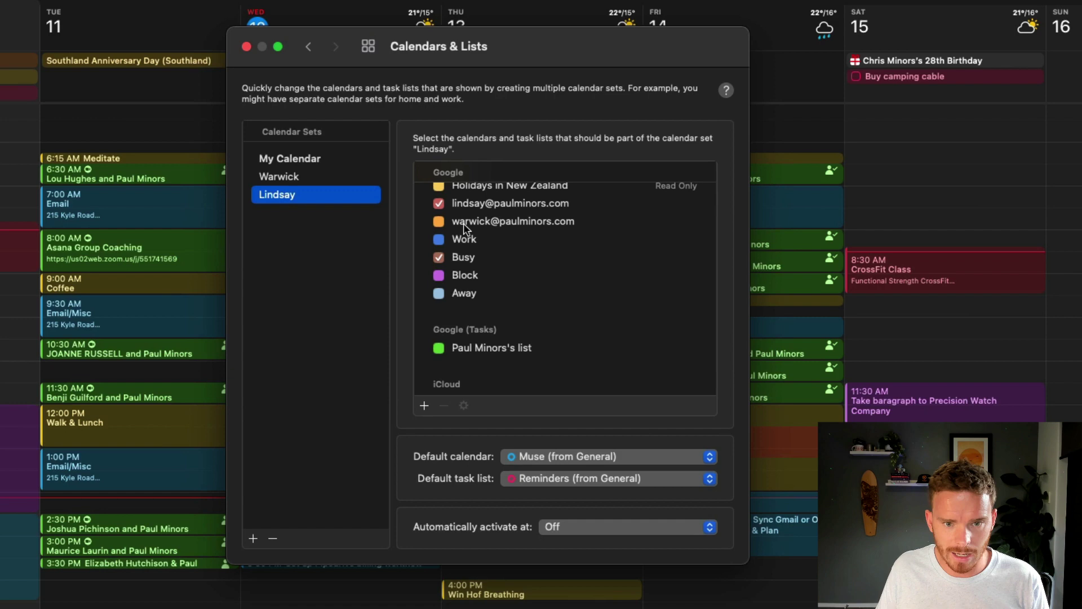
scroll(463, 228, "up", 2)
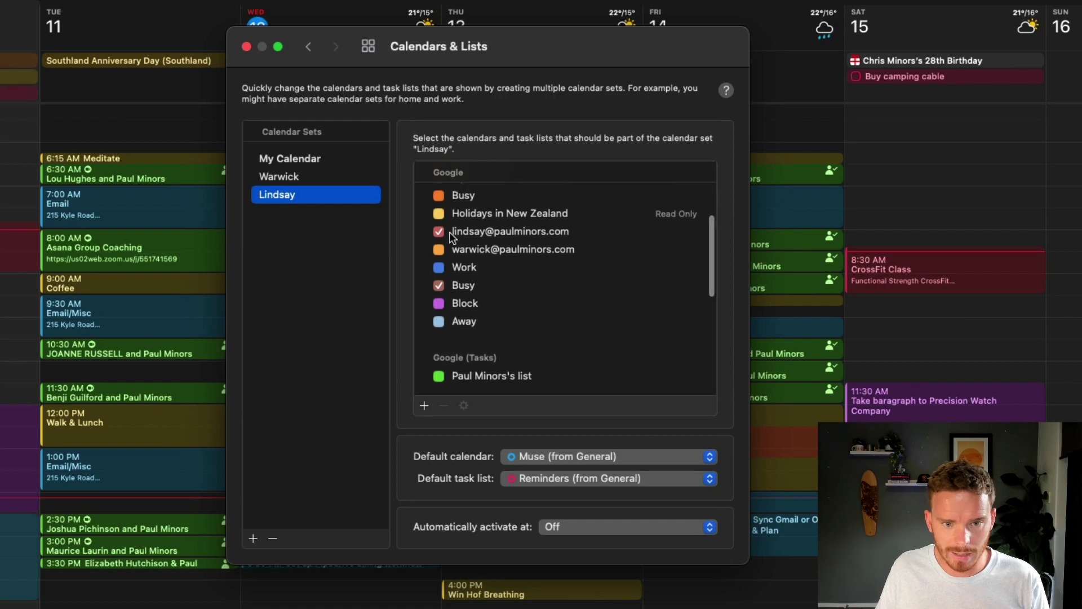
left_click(317, 160)
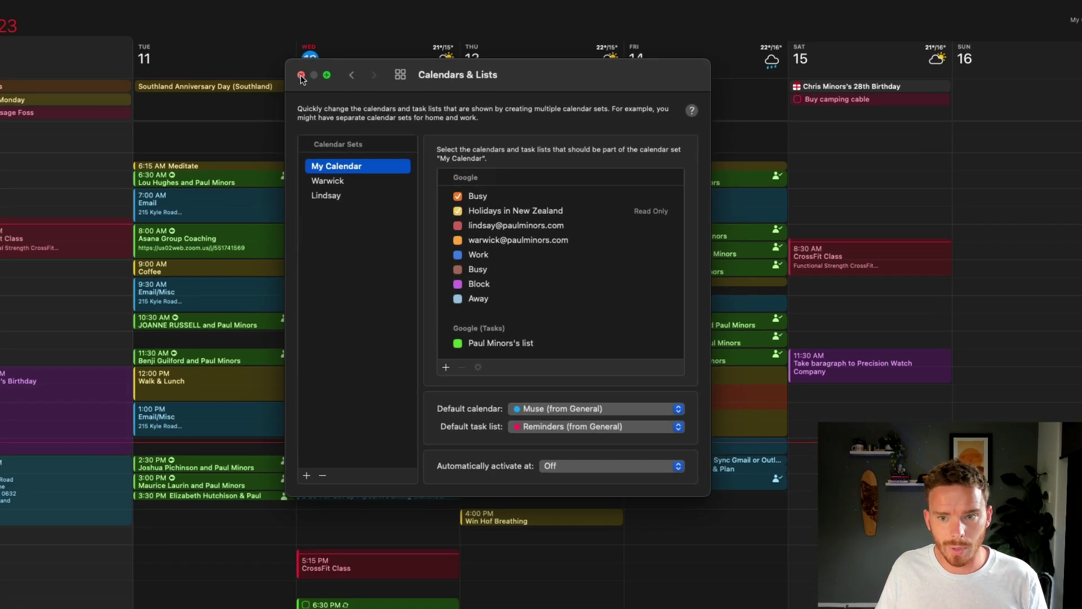
Step: Close the settings and switch the week to the second calendar set, then back to My Calendar
left_click(246, 46)
left_click(1024, 45)
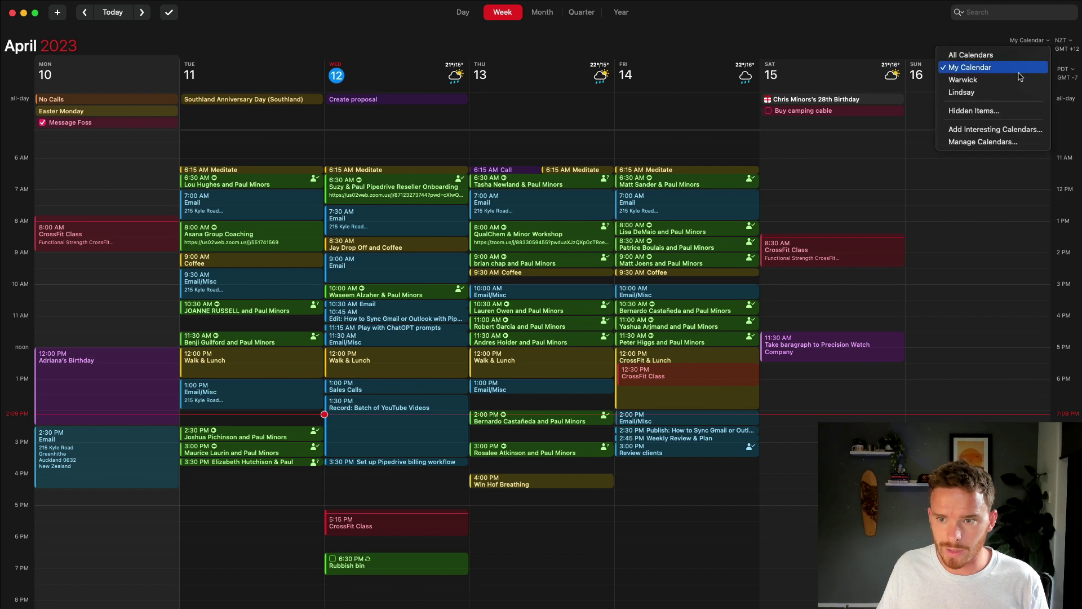
left_click(1021, 80)
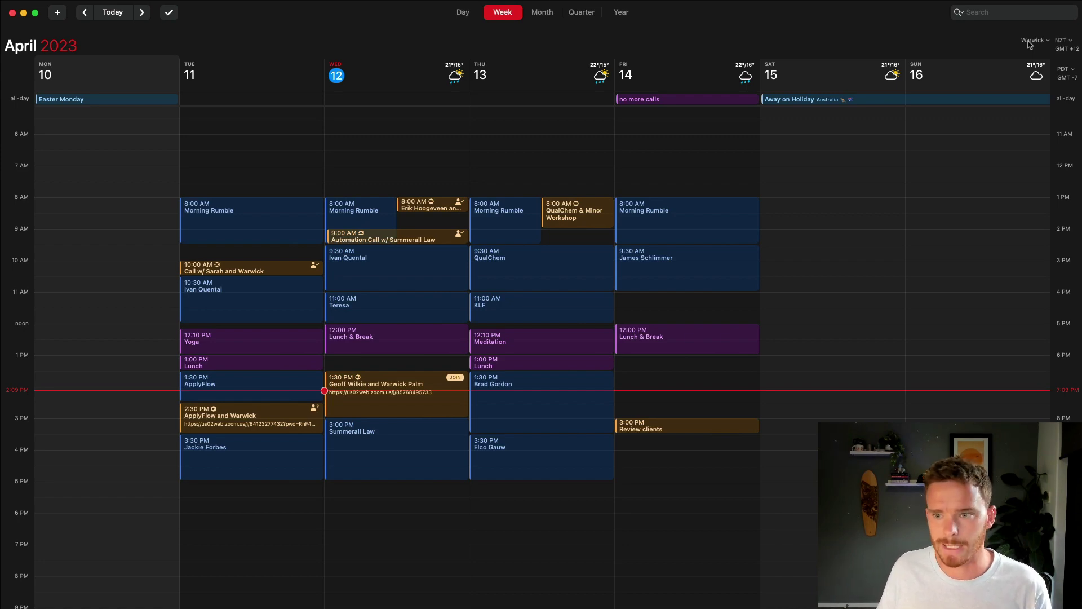
left_click(1029, 45)
left_click(1025, 59)
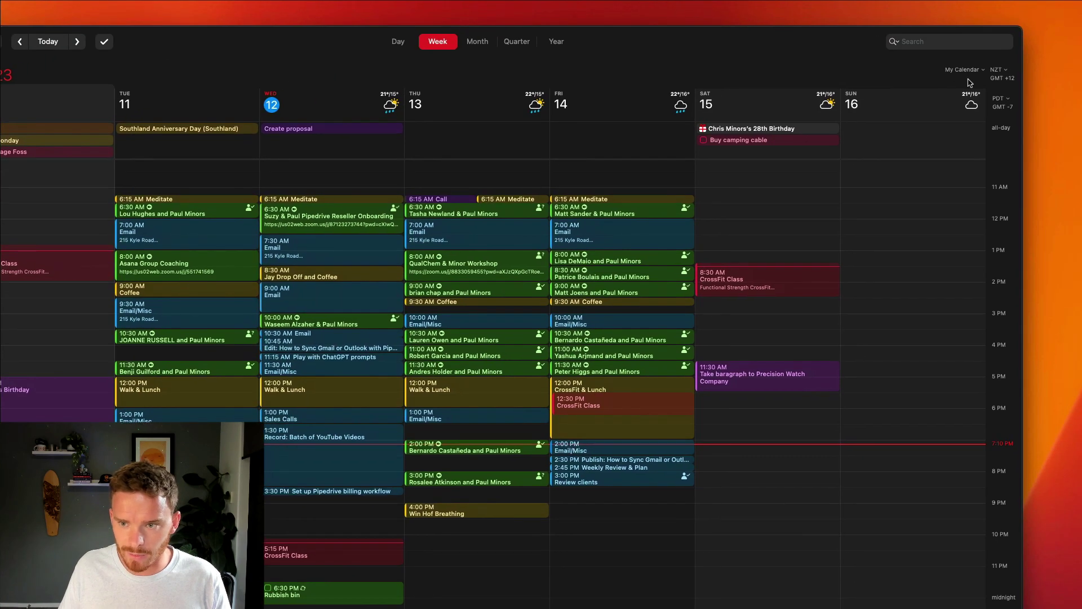
Step: Try Eastern, Central and United Kingdom Time as secondary zone, settling on Eastern Time (GMT-4)
left_click(1003, 100)
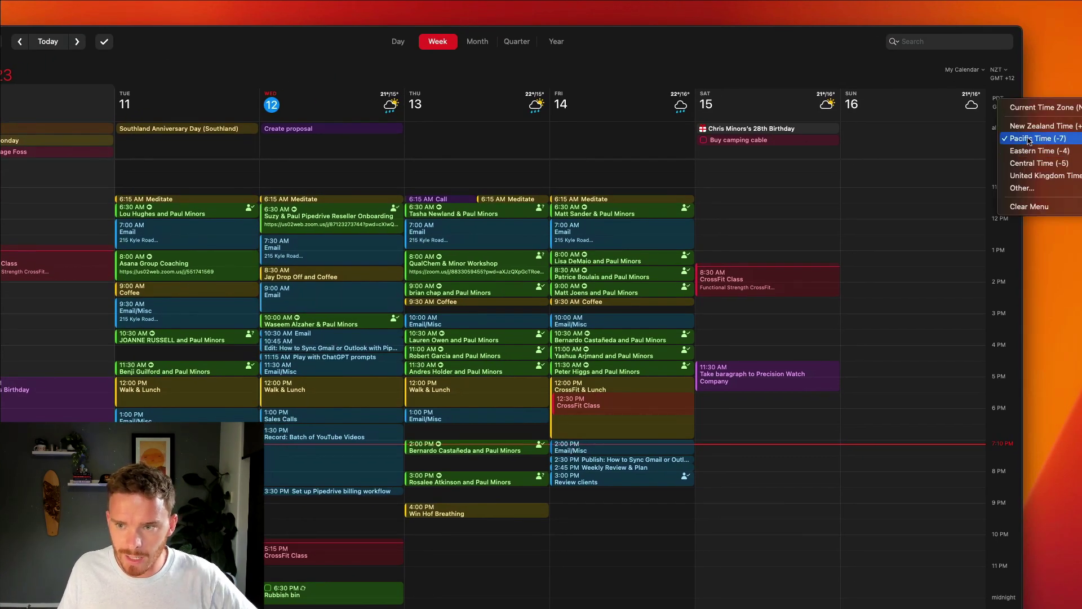
left_click(820, 44)
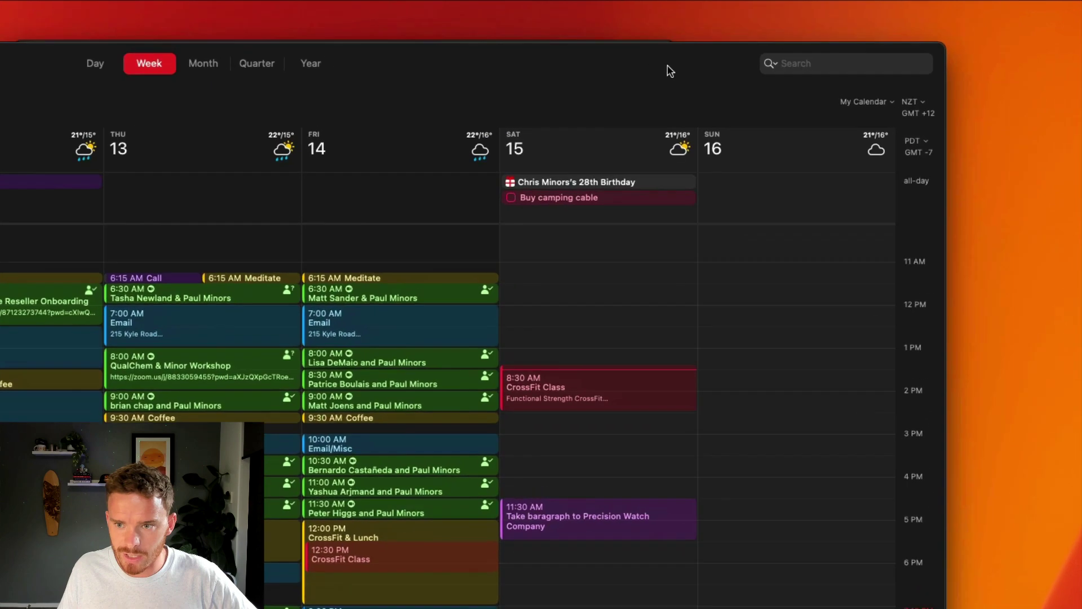
left_click(921, 153)
left_click(947, 213)
left_click(923, 158)
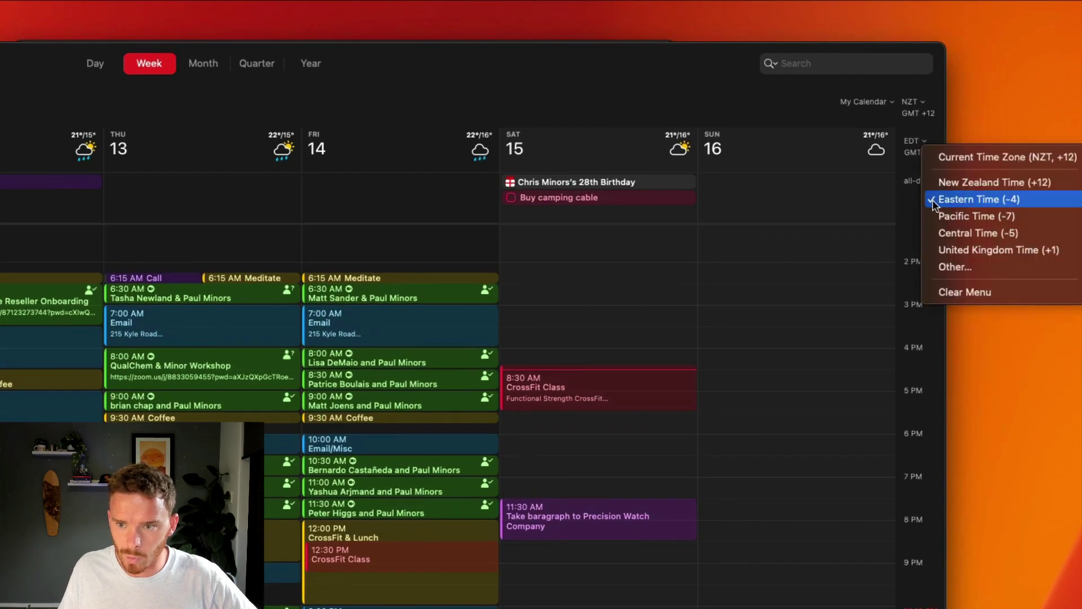
left_click(944, 232)
left_click(924, 154)
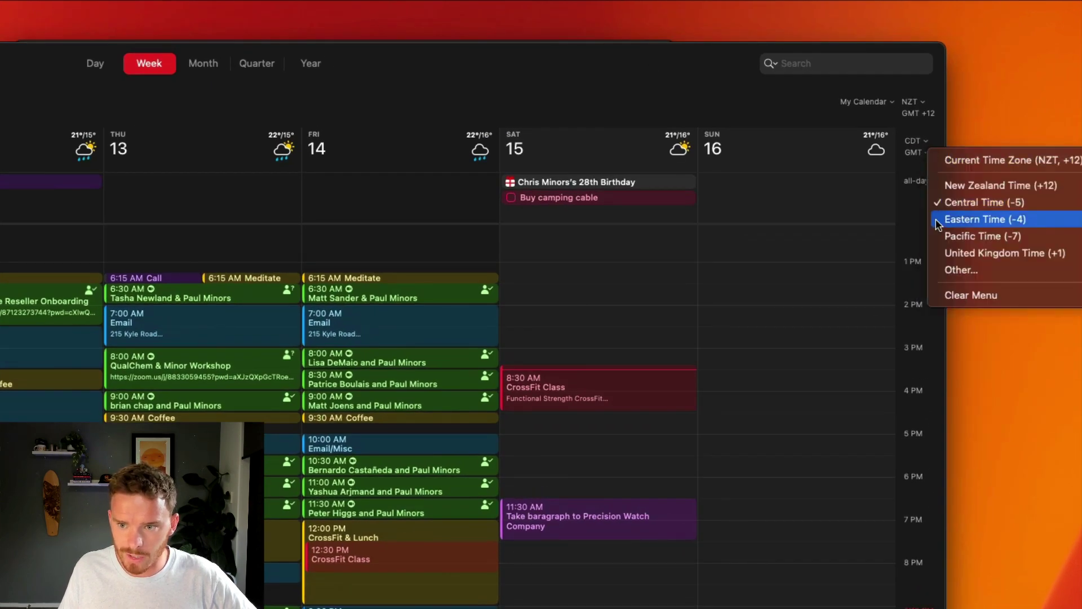
left_click(952, 252)
left_click(914, 148)
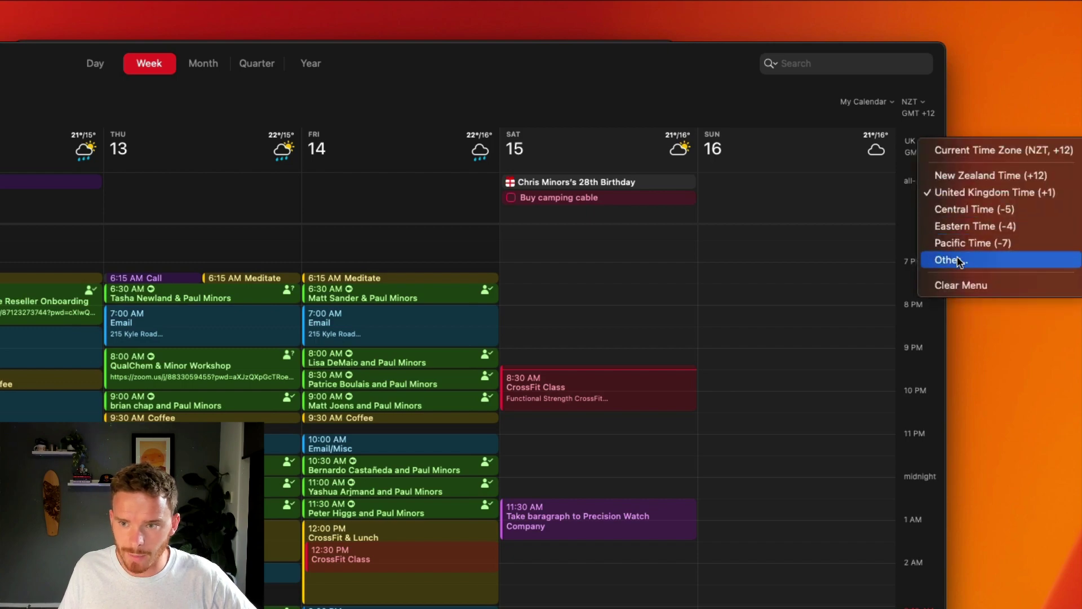
left_click(681, 70)
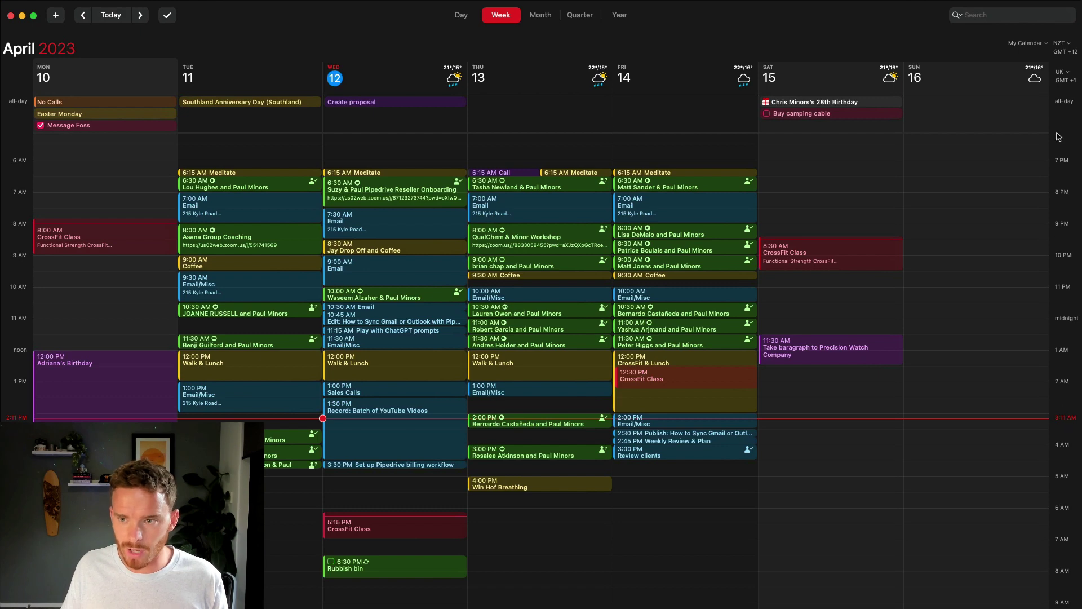
left_click(1060, 72)
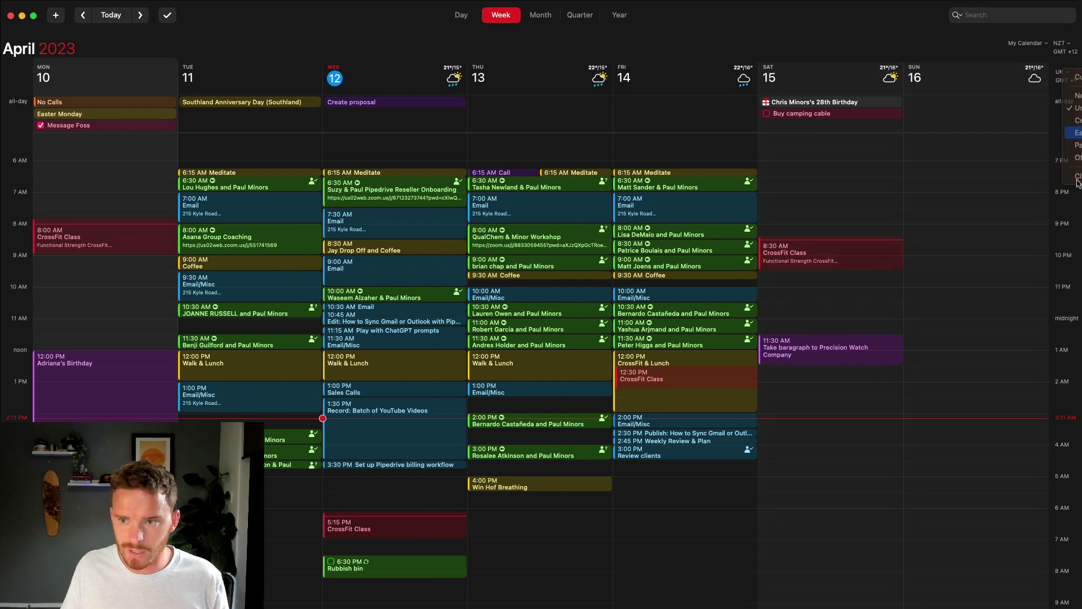
left_click(1074, 132)
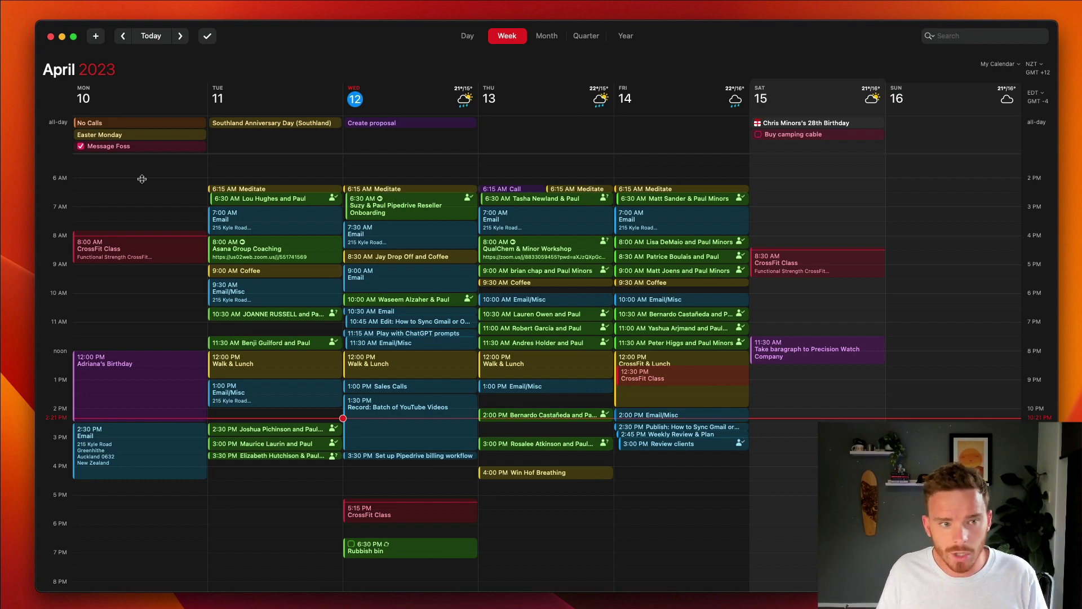
Step: Draft a new event 'Meeting with' a chosen contact 'on Friday at 5pm for 60minutes'
left_click(100, 38)
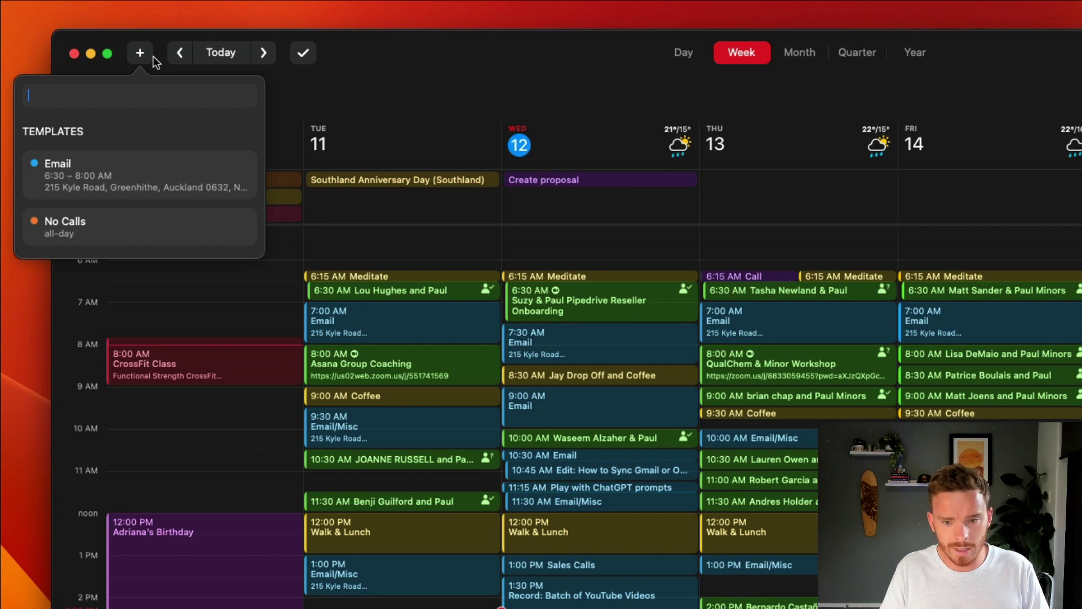
type("Meeting wit")
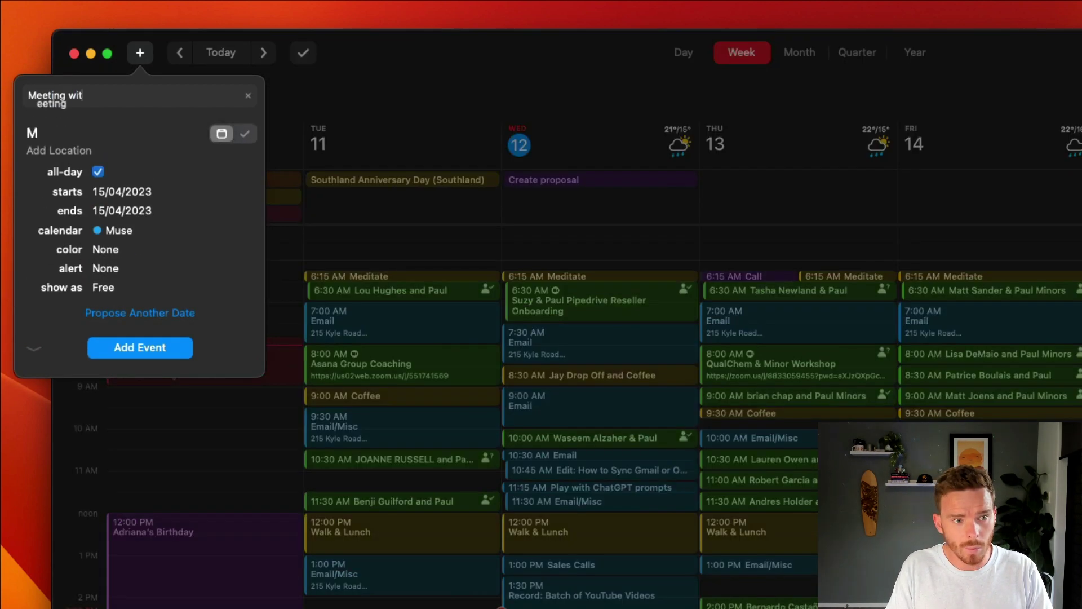
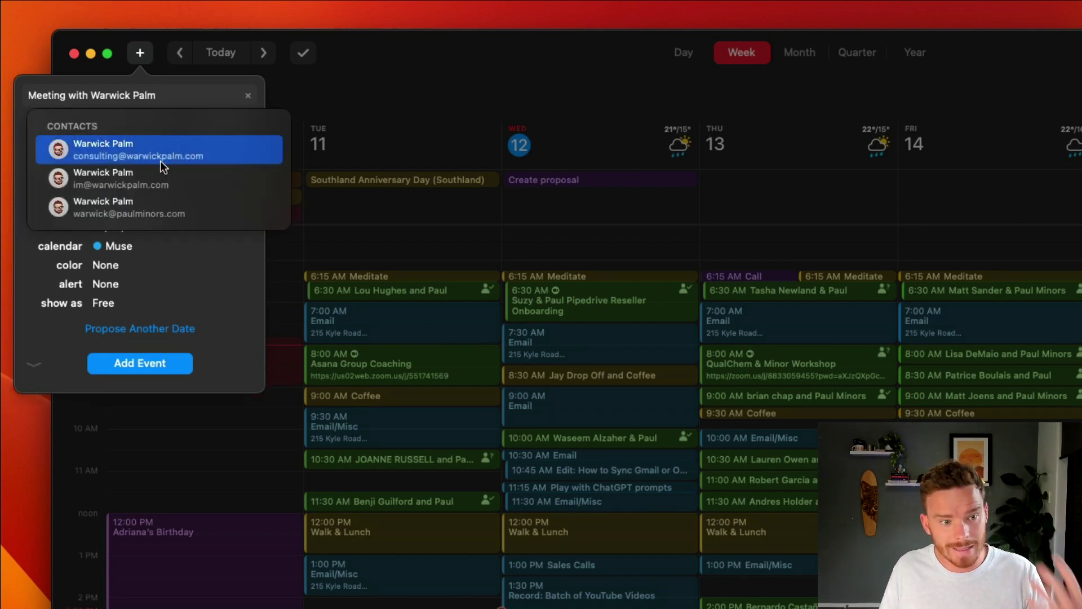
left_click(110, 214)
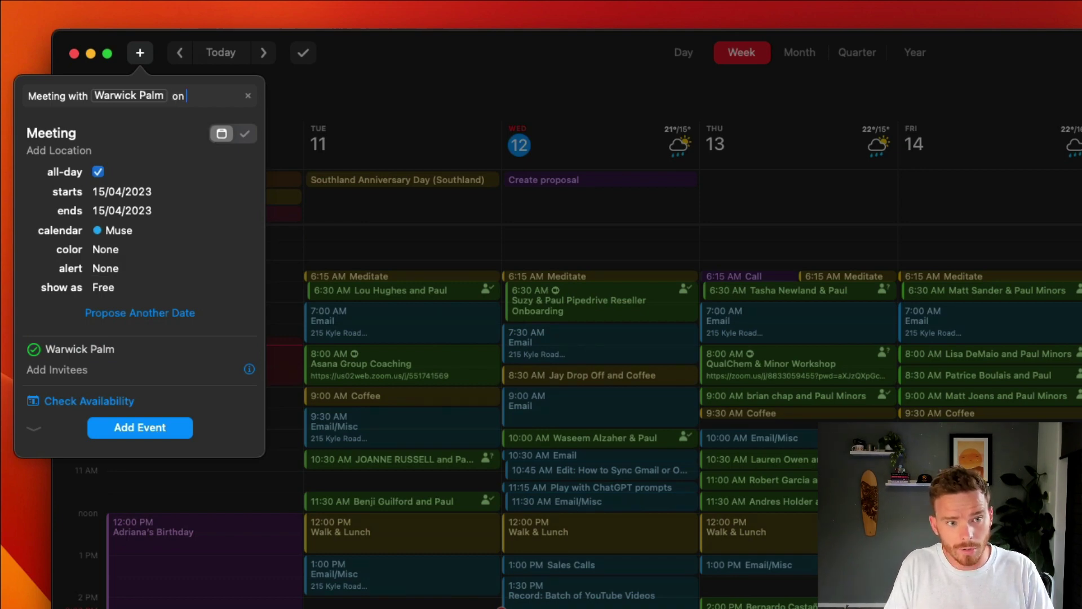
type("on Friday at ")
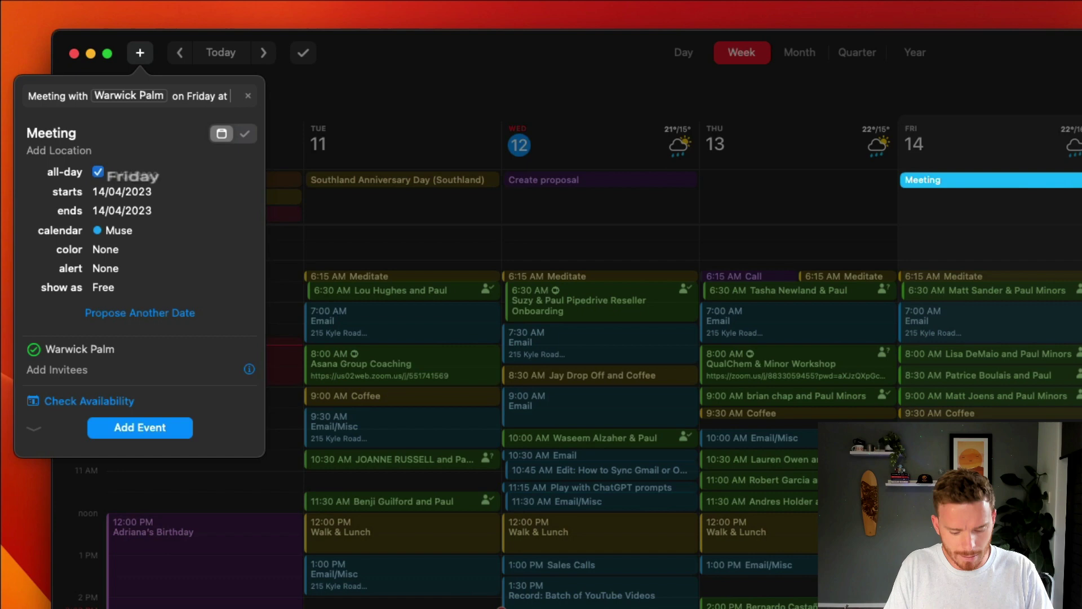
type("5pm for 60minutes")
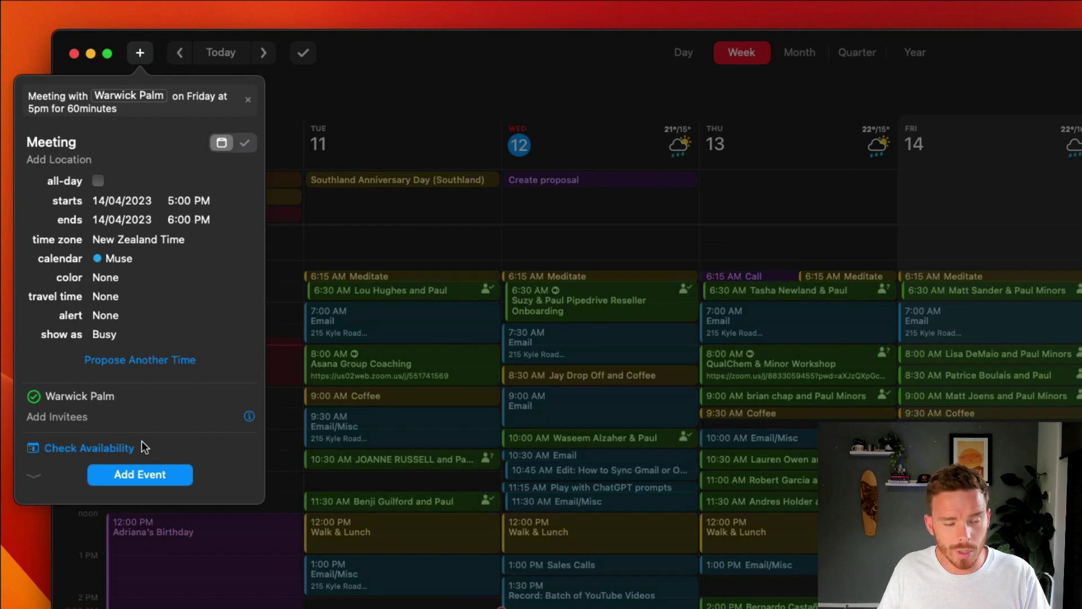
Step: Clear the drafted Friday meeting text and dismiss the empty new-event entry
key("super+a")
key("BackSpace")
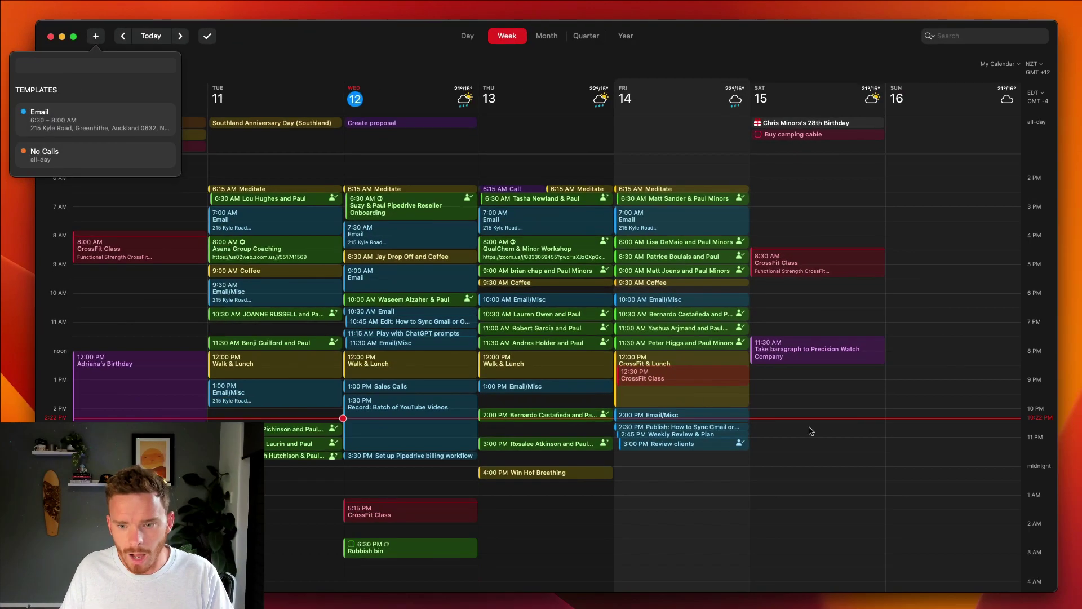
key("Escape")
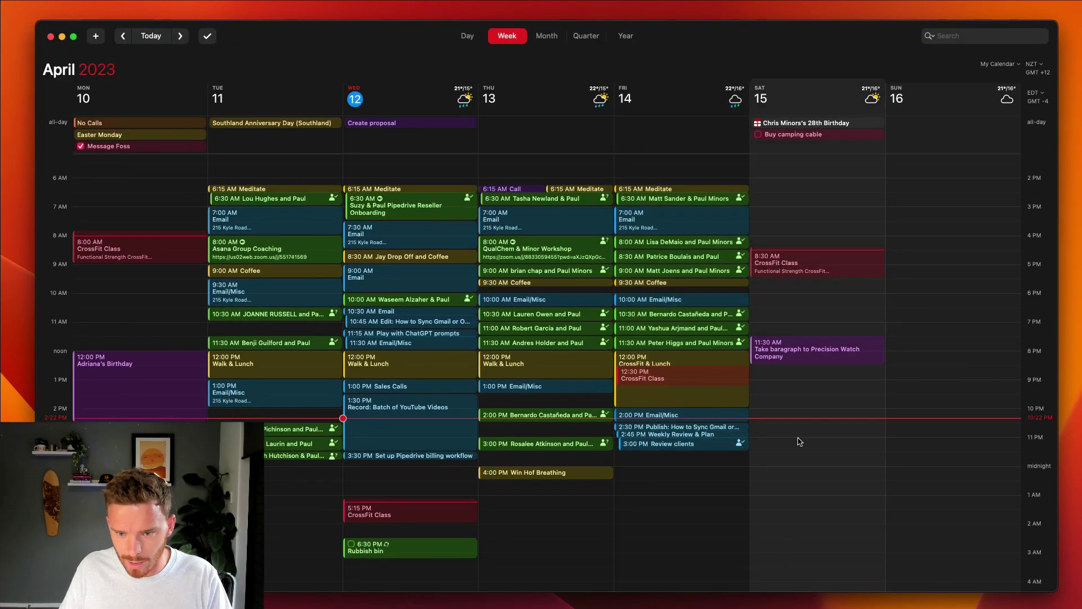
Step: Create a Saturday 3–5 PM event titled 'Meeting with' a contact, inviting that contact
left_click_drag(798, 440, 802, 499)
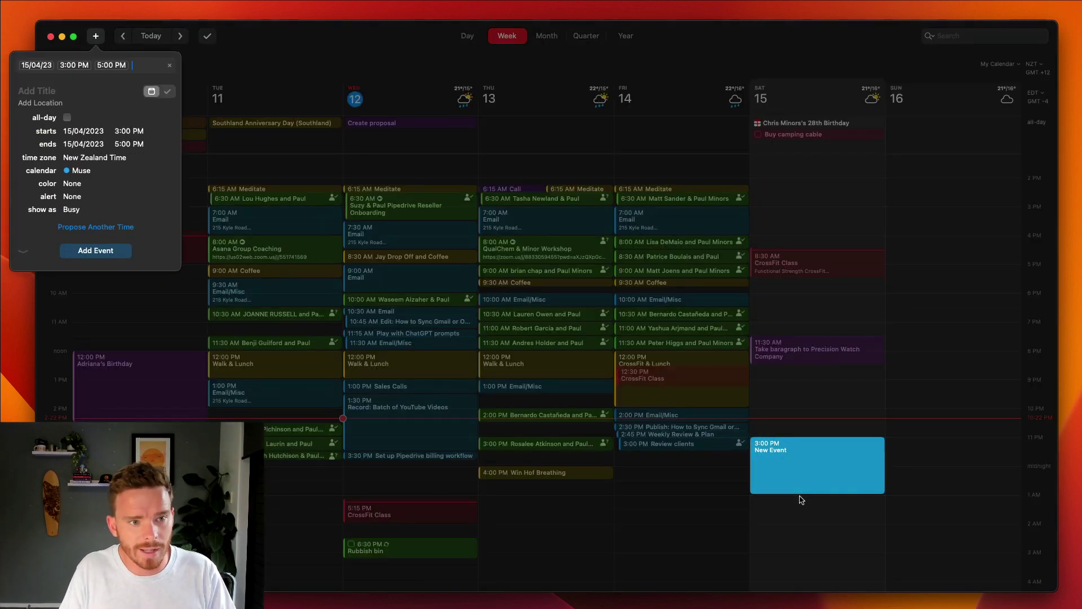
type("Meeting with W")
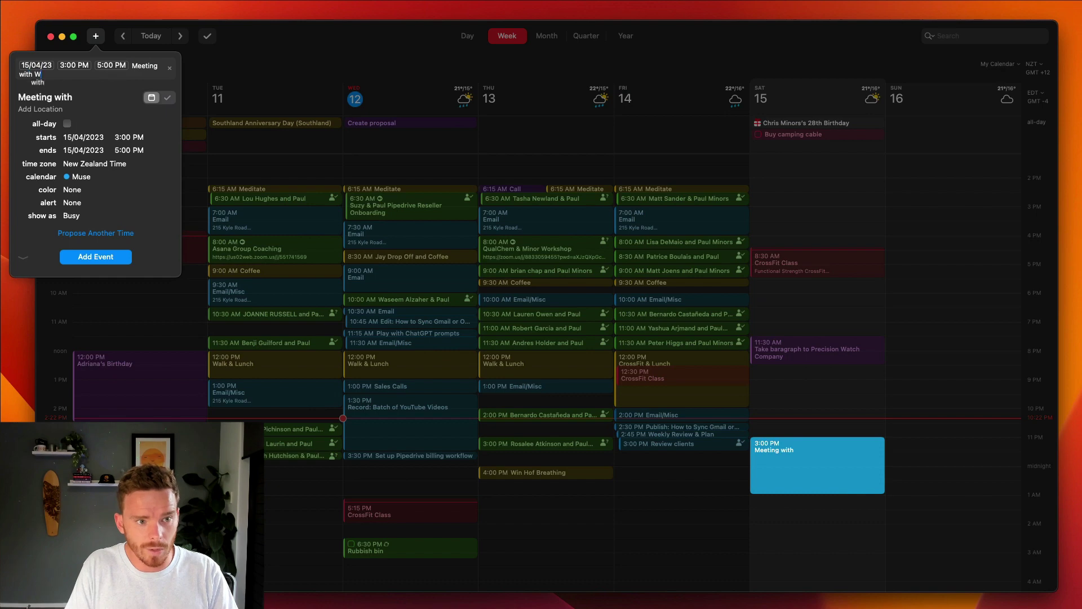
type("arwick")
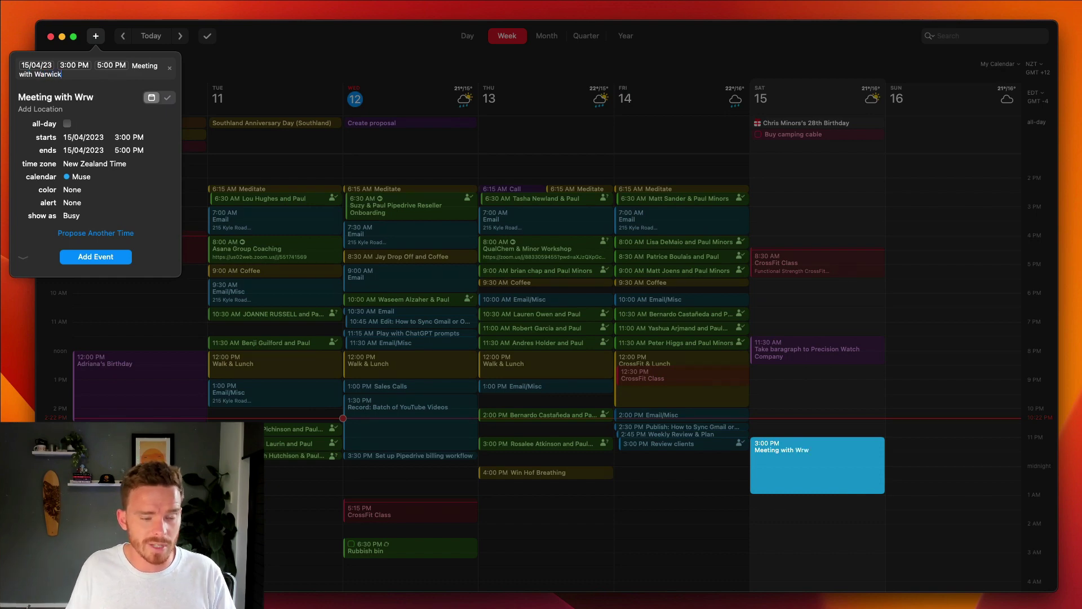
key("Down")
key("Down")
key("Return")
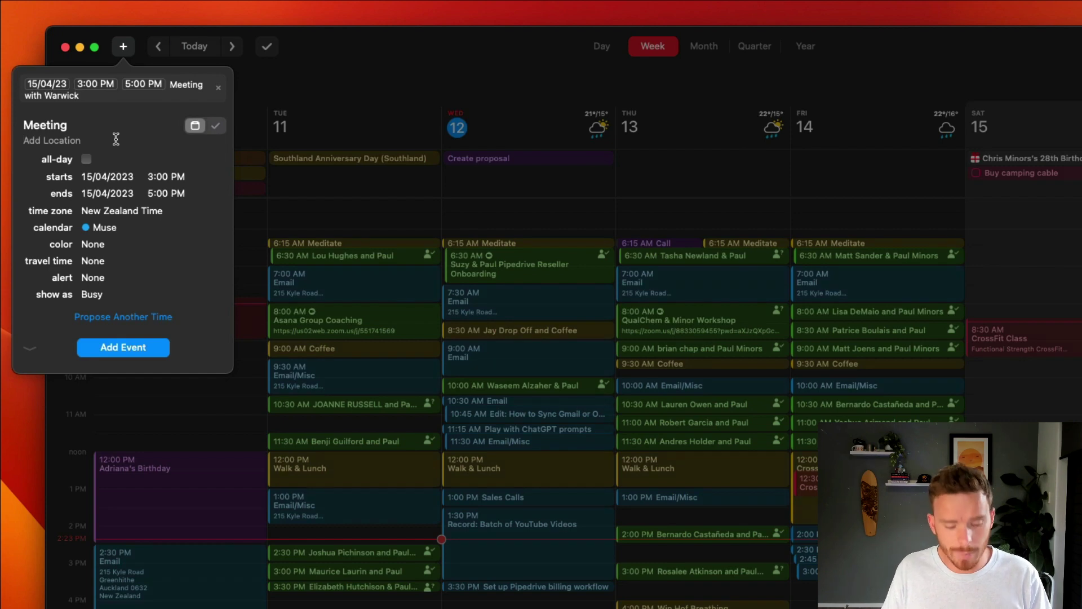
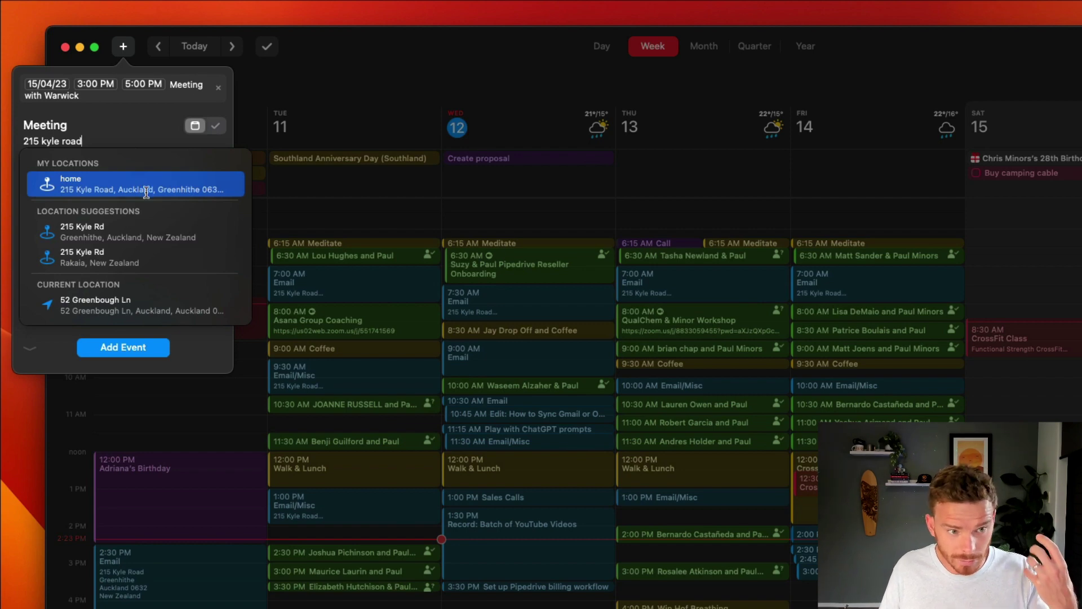
Step: Set the contact's saved home address as the location, then delete it again
left_click(96, 186)
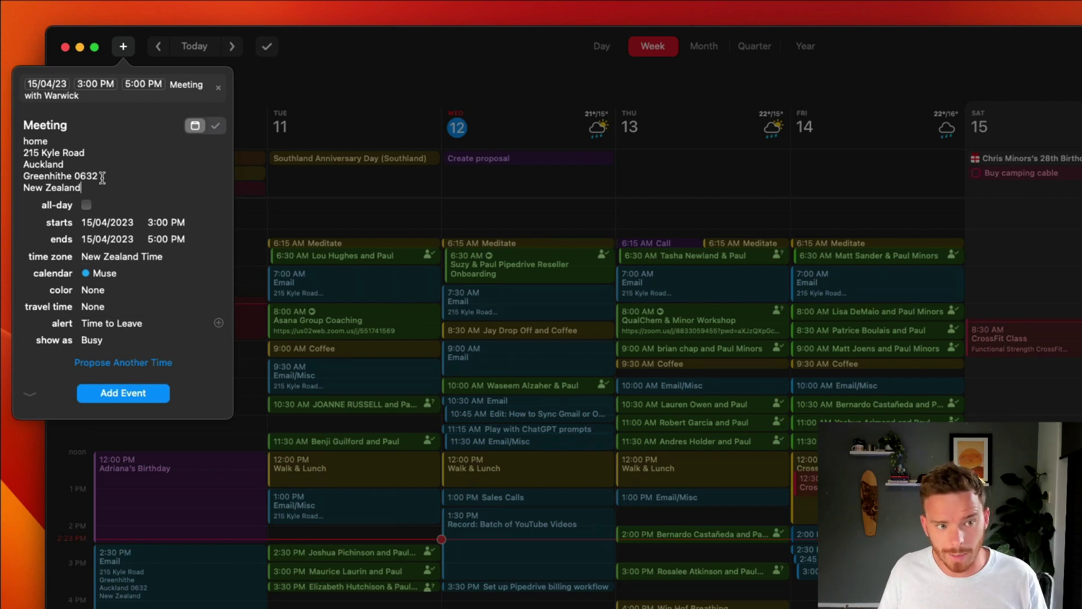
key("super+a")
key("BackSpace")
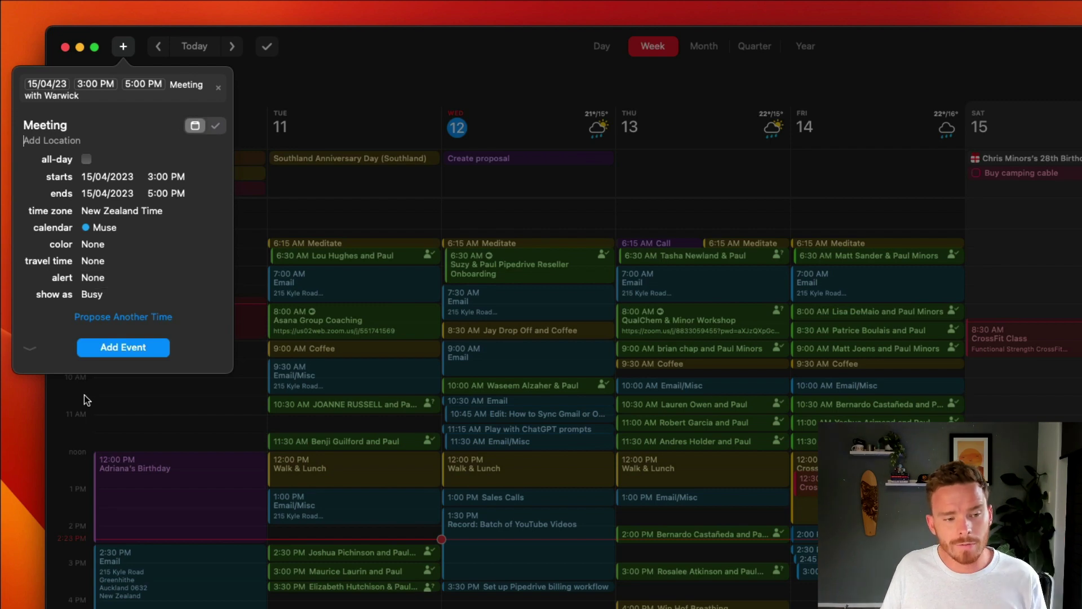
Step: Expand the event's options and add a Zoom Meeting, confirming the Zoom options
left_click(31, 349)
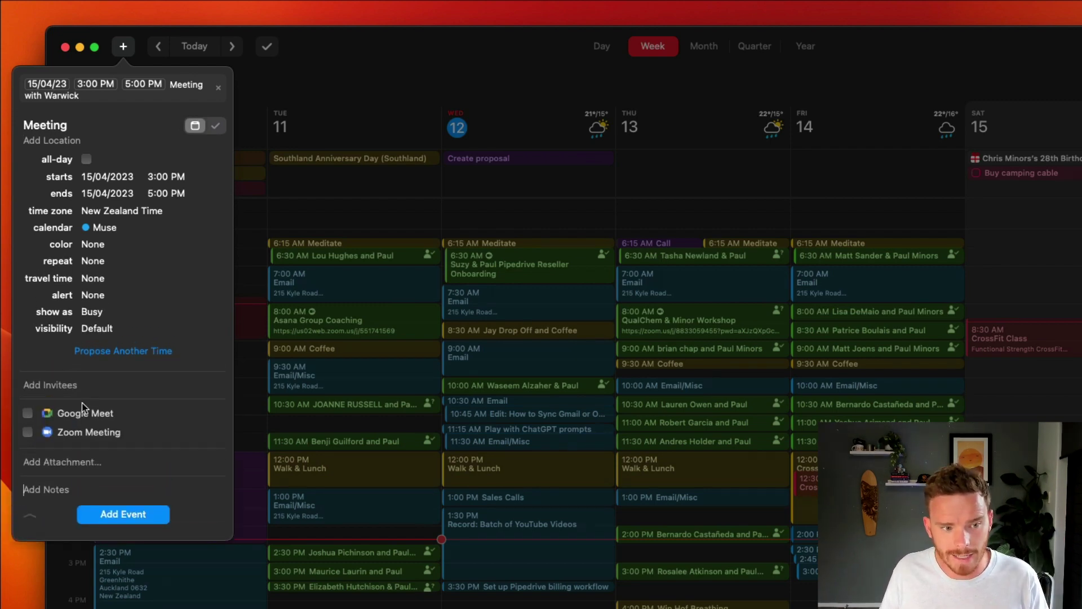
left_click(28, 432)
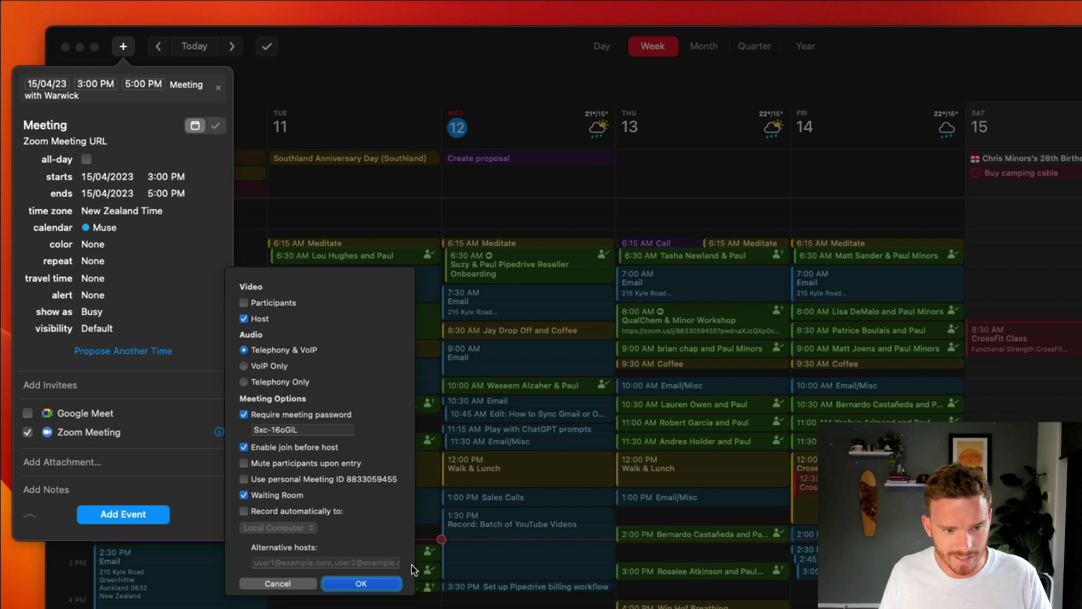
left_click(381, 582)
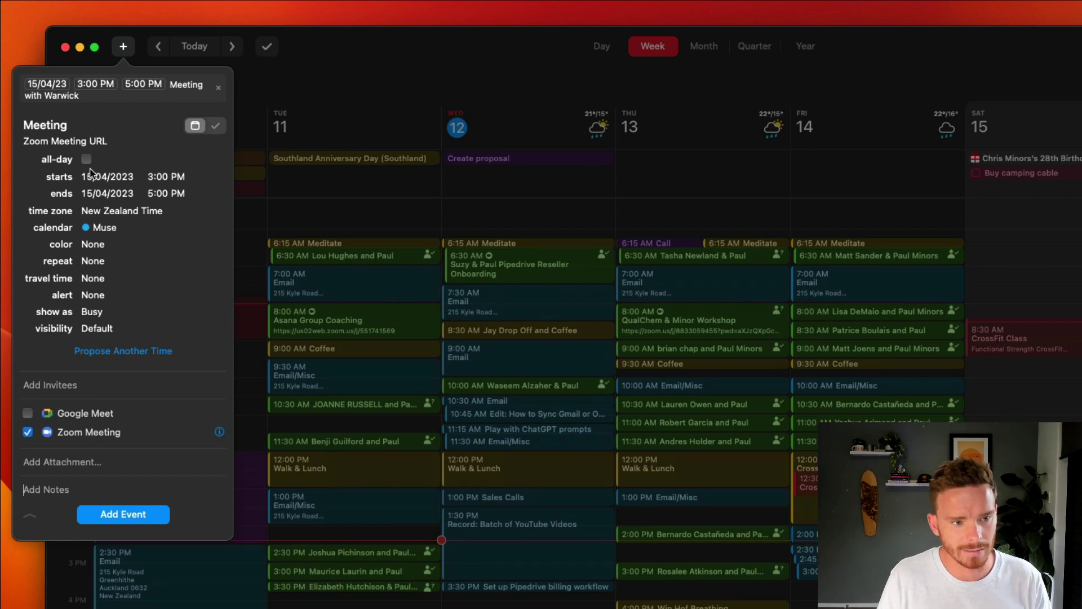
Step: Keep the event non-repeating with 30 minutes travel time and an alert 5 minutes before travel
left_click(112, 261)
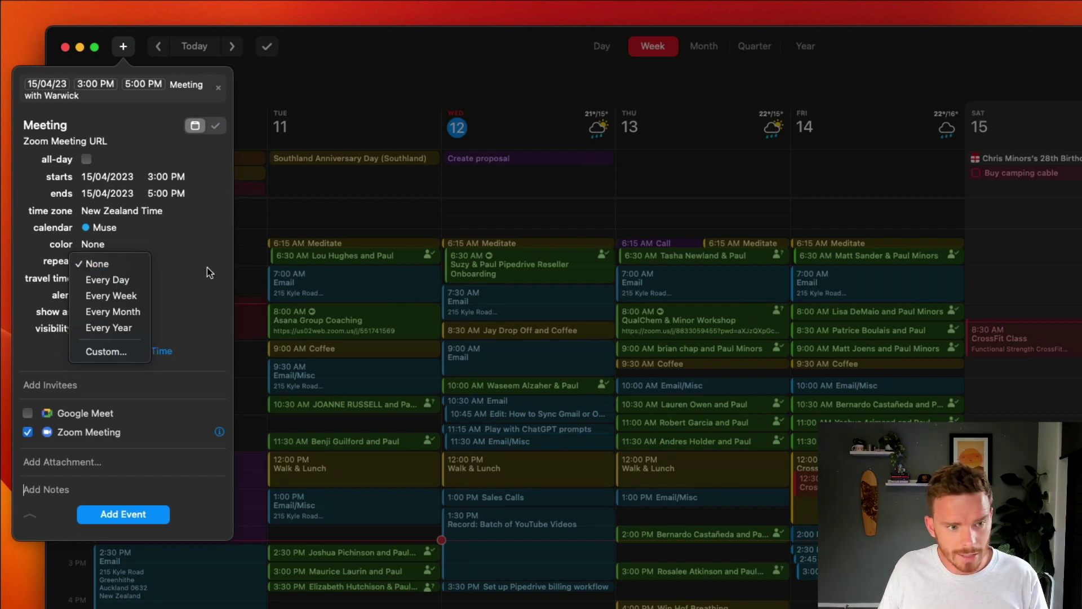
left_click(208, 267)
left_click(107, 280)
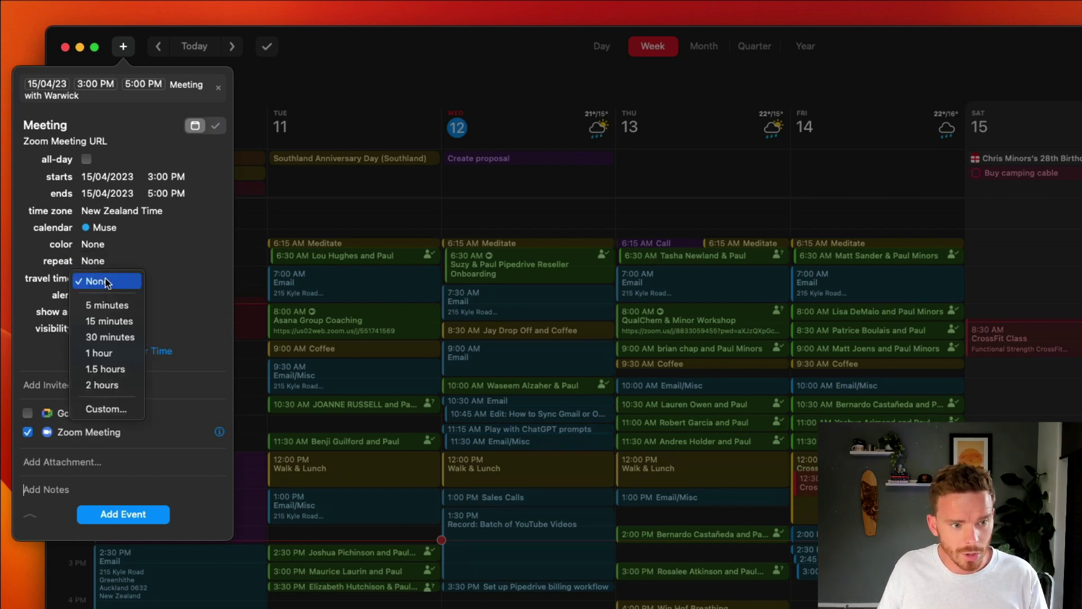
left_click(109, 337)
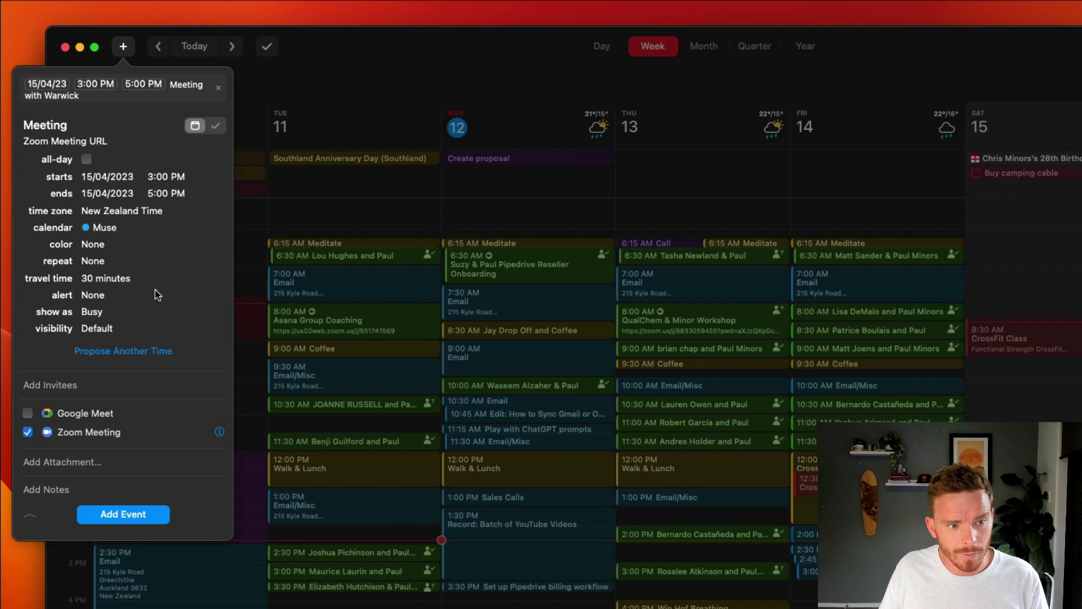
left_click(111, 295)
left_click(113, 351)
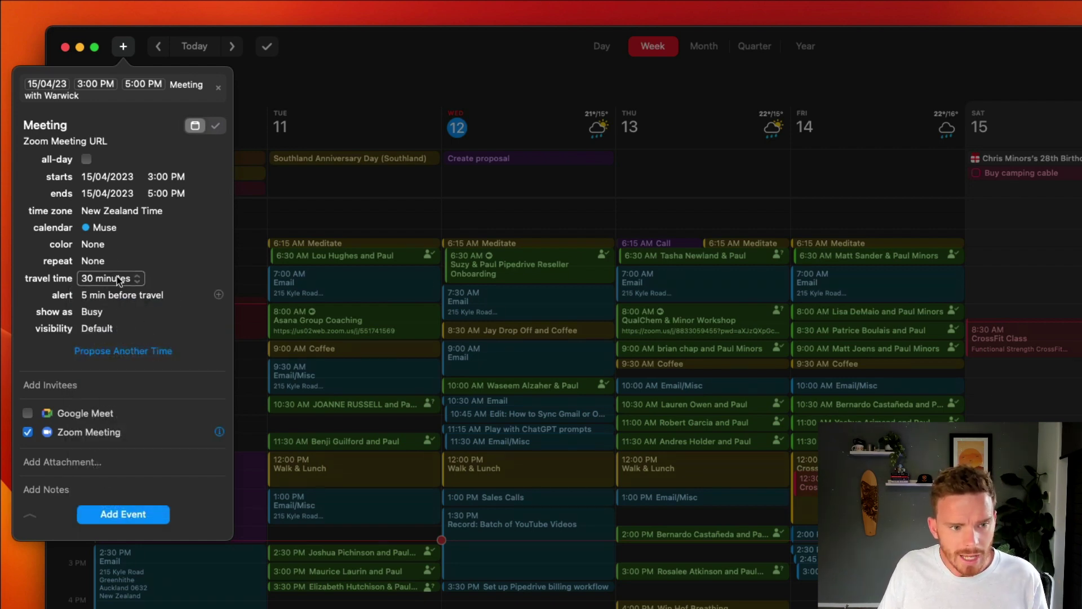
Step: Try the Tomato colour on the event, then set its colour back to None
left_click(111, 246)
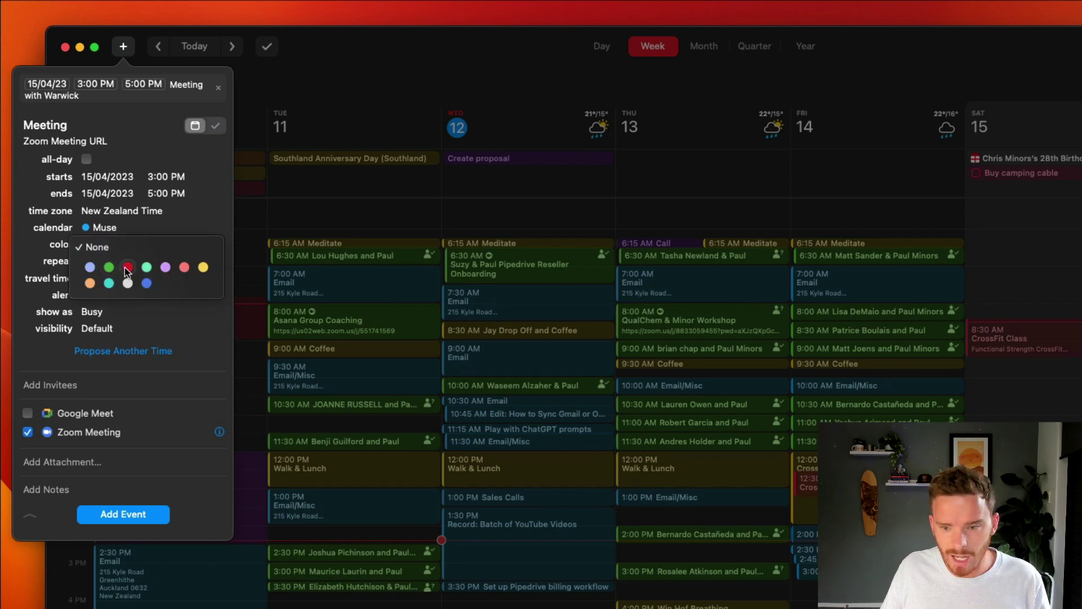
left_click(127, 268)
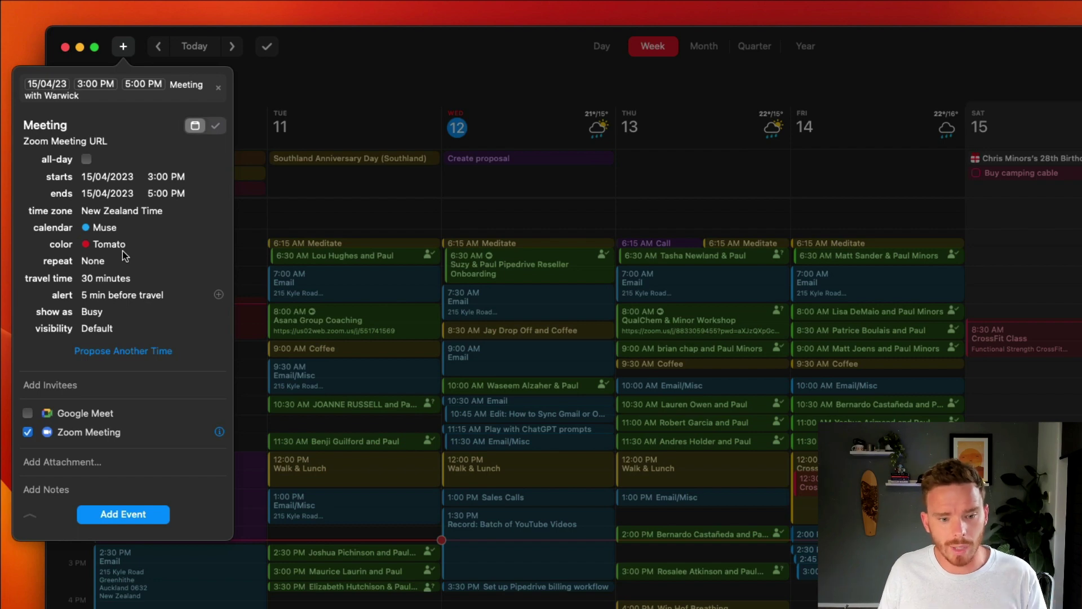
left_click(110, 245)
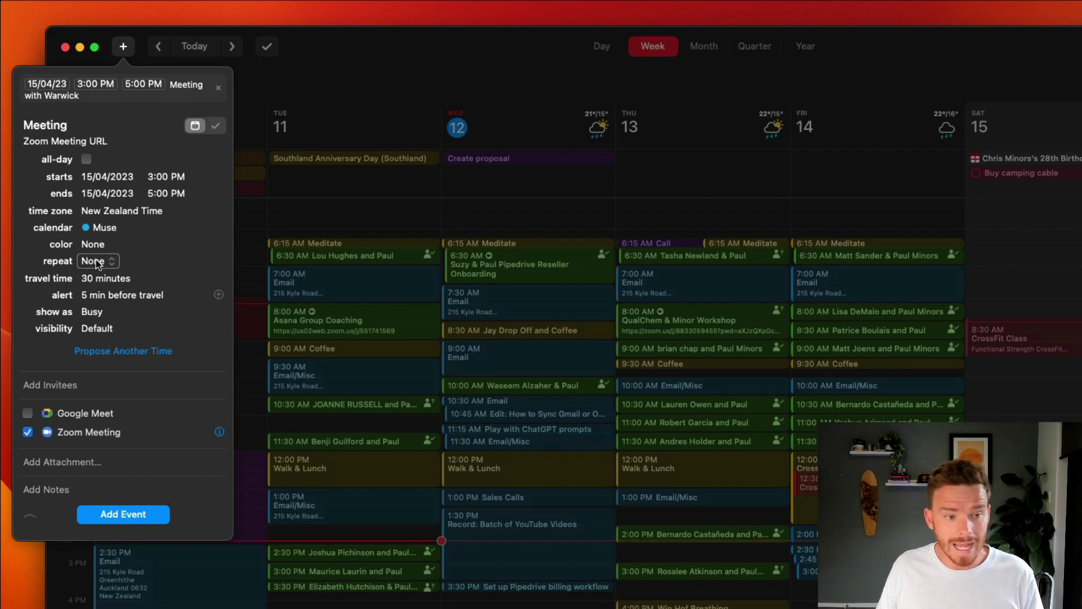
left_click(110, 247)
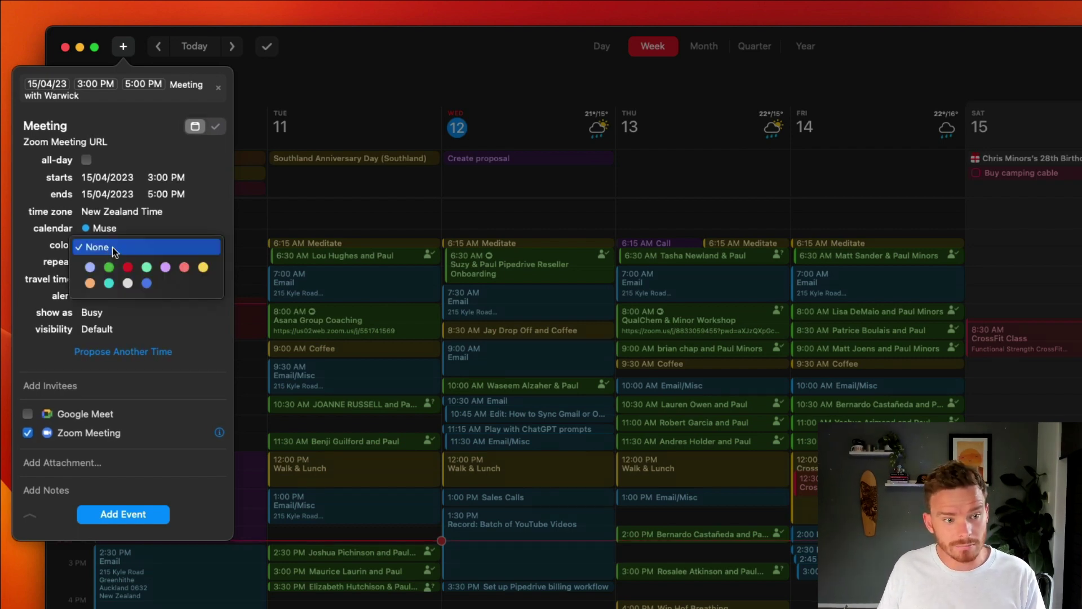
left_click(113, 247)
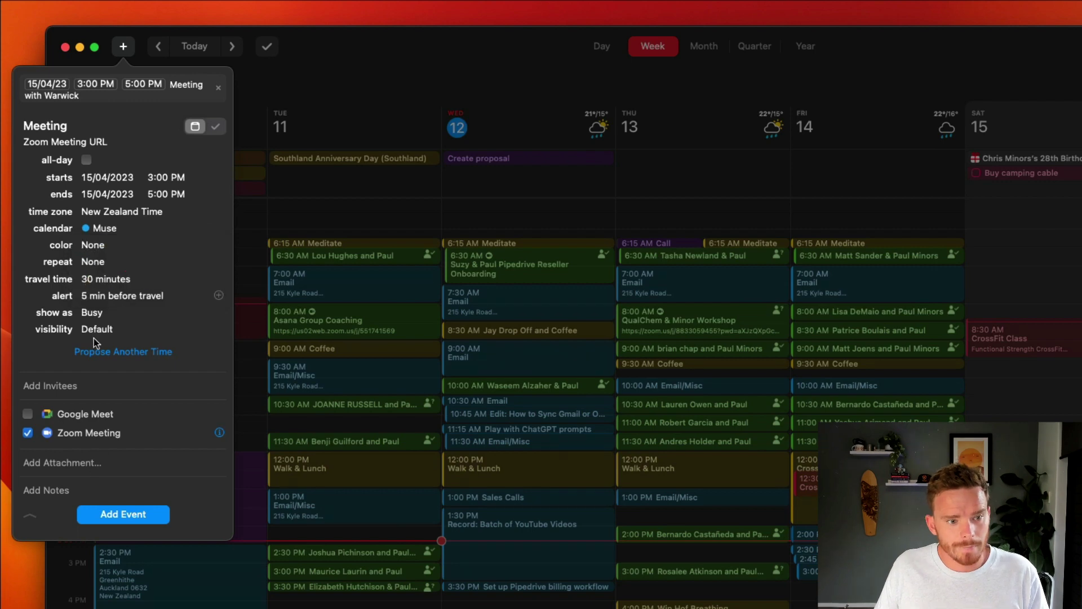
Step: Skip attaching a file and insert the ';lorem' Lorem ipsum snippet into the notes
left_click(79, 461)
key("Escape")
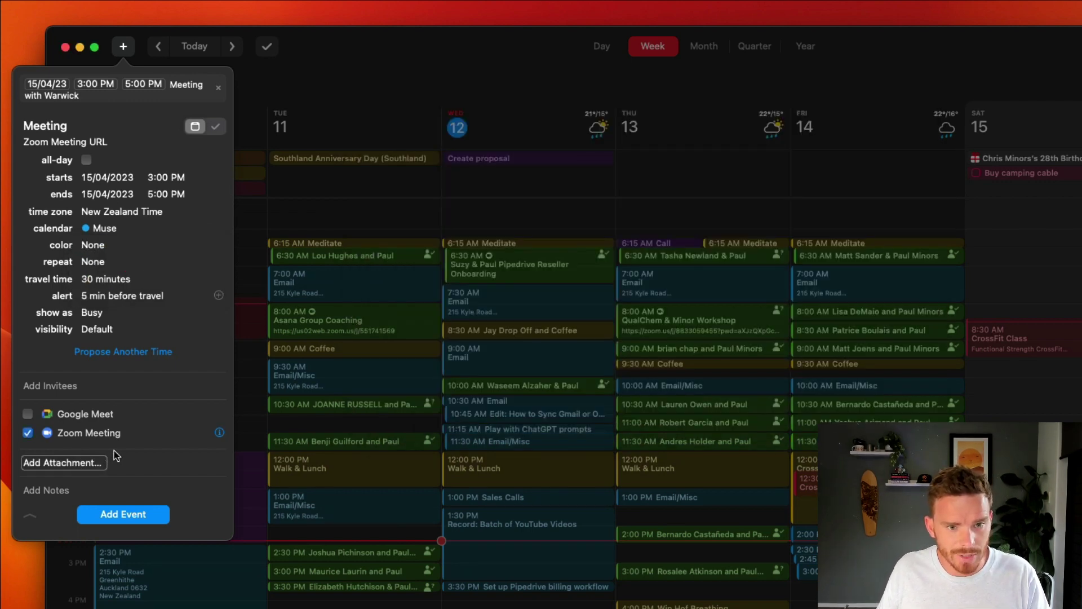
left_click(84, 488)
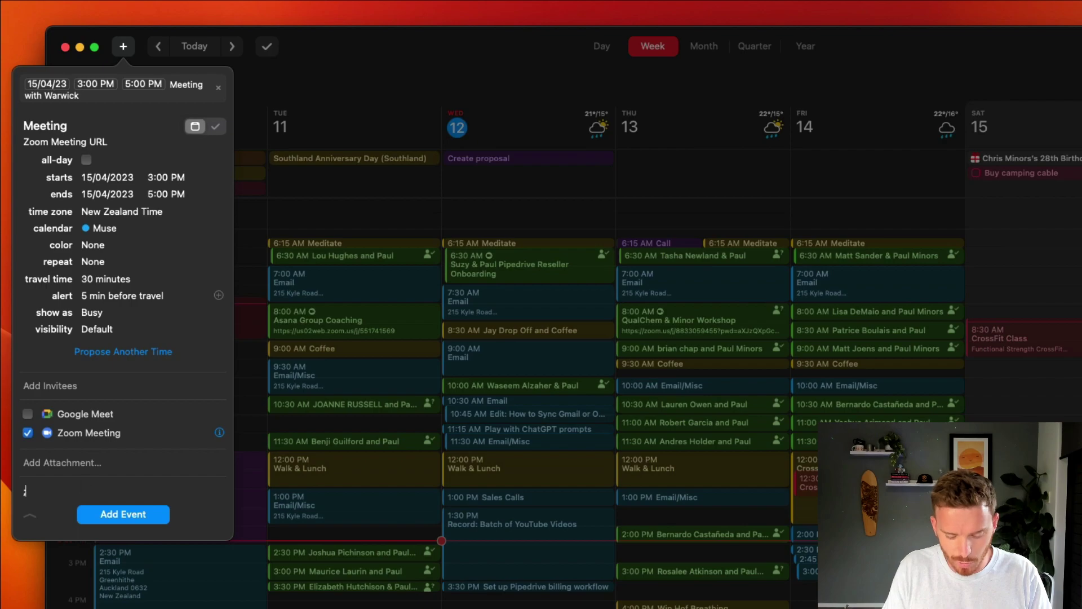
type(";lorem")
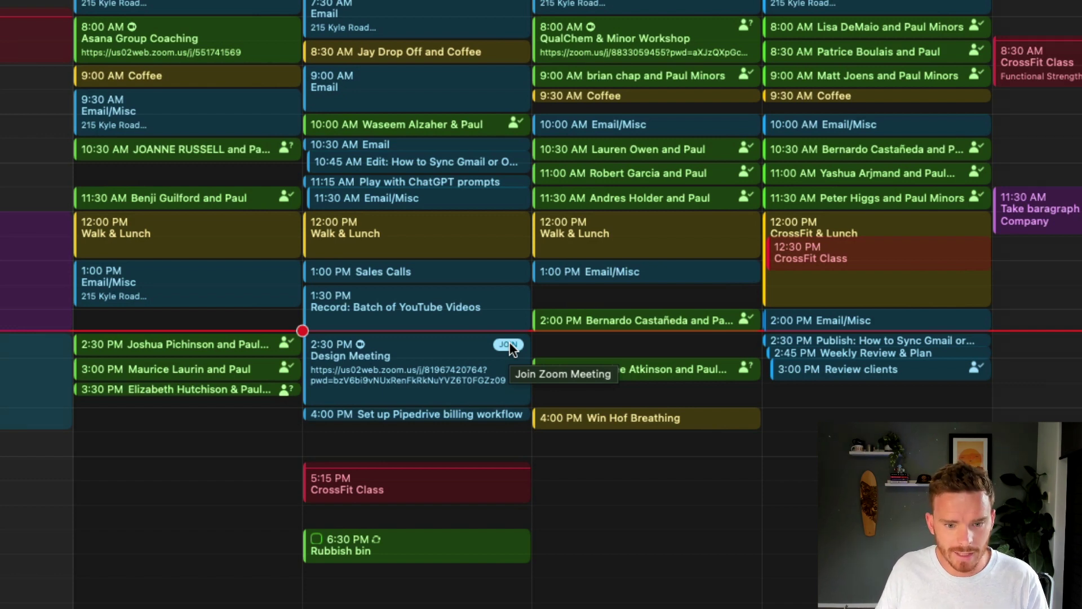
Step: Join the Zoom call for Wednesday's Design Meeting
left_click(509, 346)
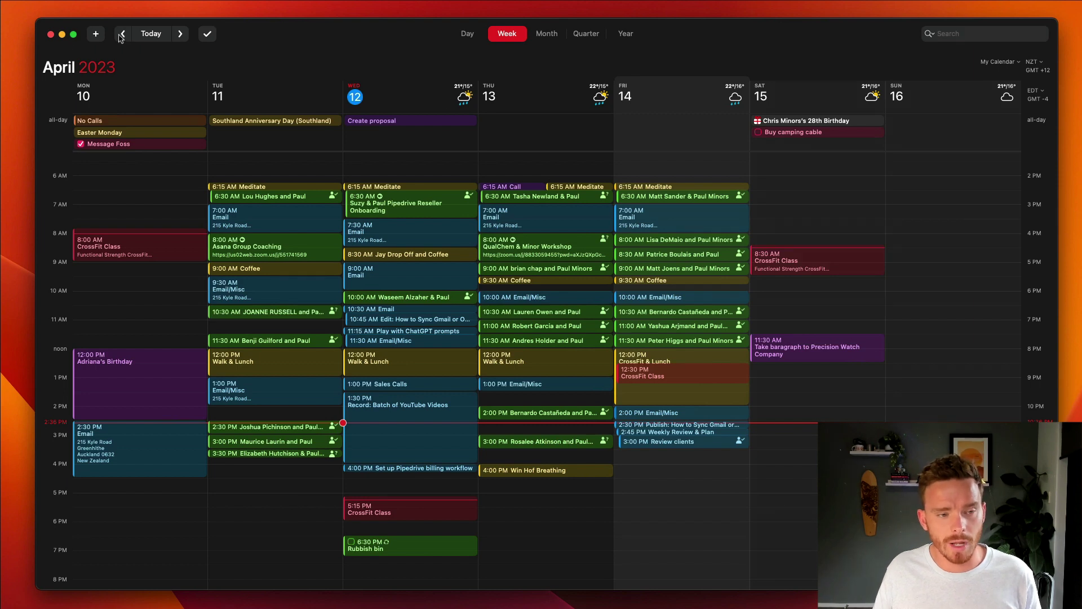
Step: Check the saved event templates, then open Monday's No Calls all-day event details
left_click(98, 35)
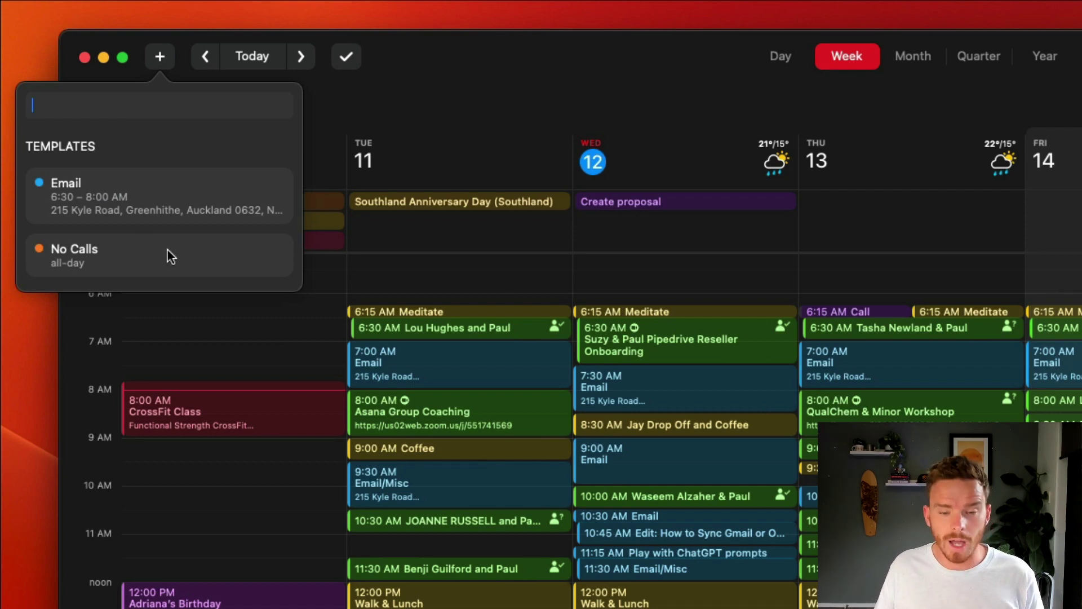
left_click(352, 133)
left_click(211, 203)
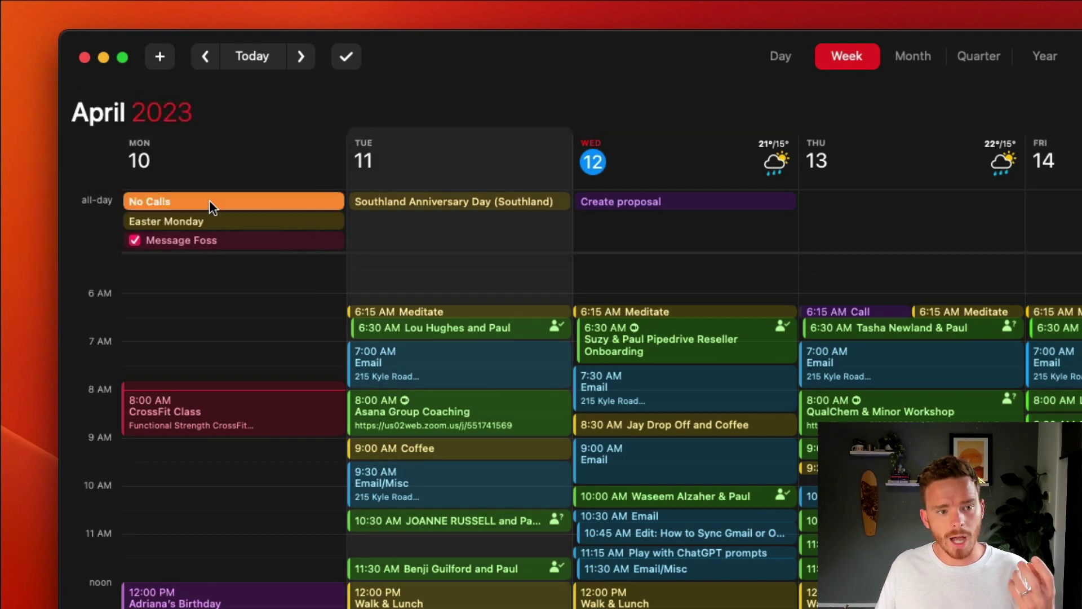
double_click(209, 202)
left_click_drag(423, 59, 633, 79)
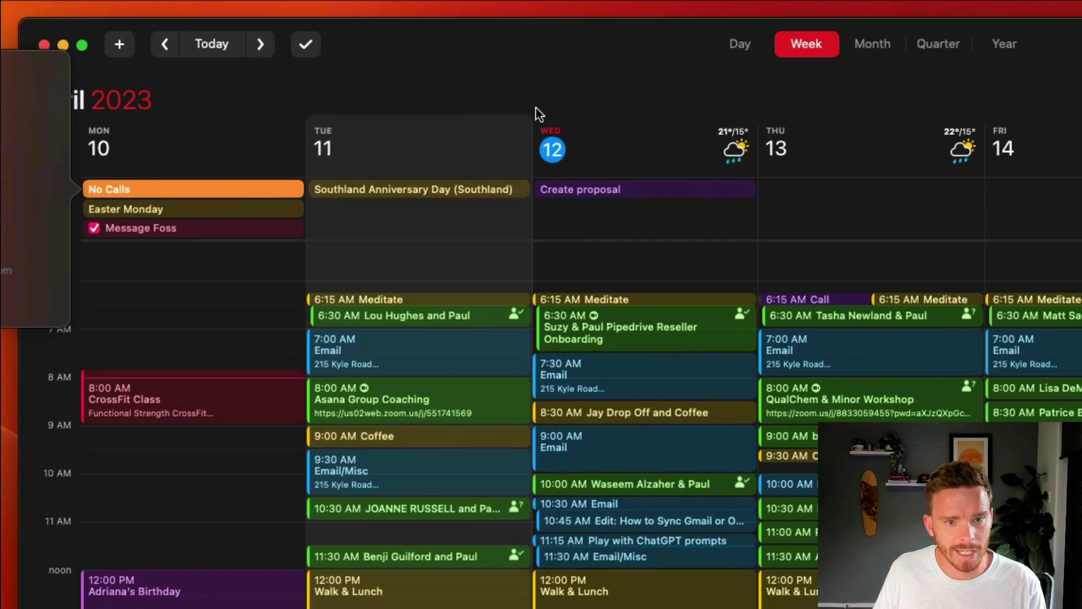
Step: Add an all-day No Calls event on Thursday 13 April from the No Calls template
left_click(828, 194)
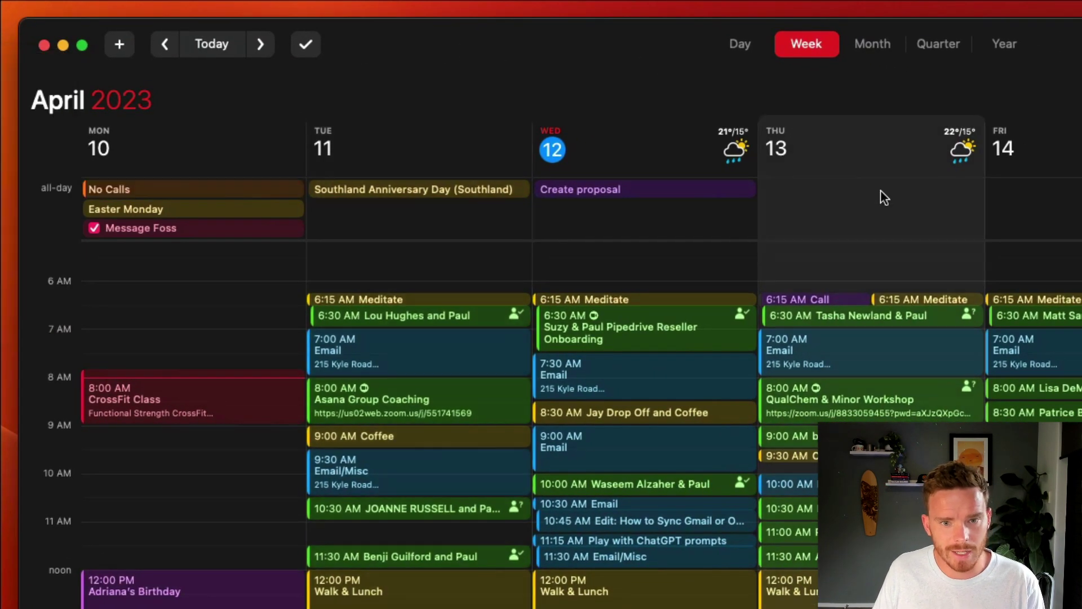
left_click(120, 45)
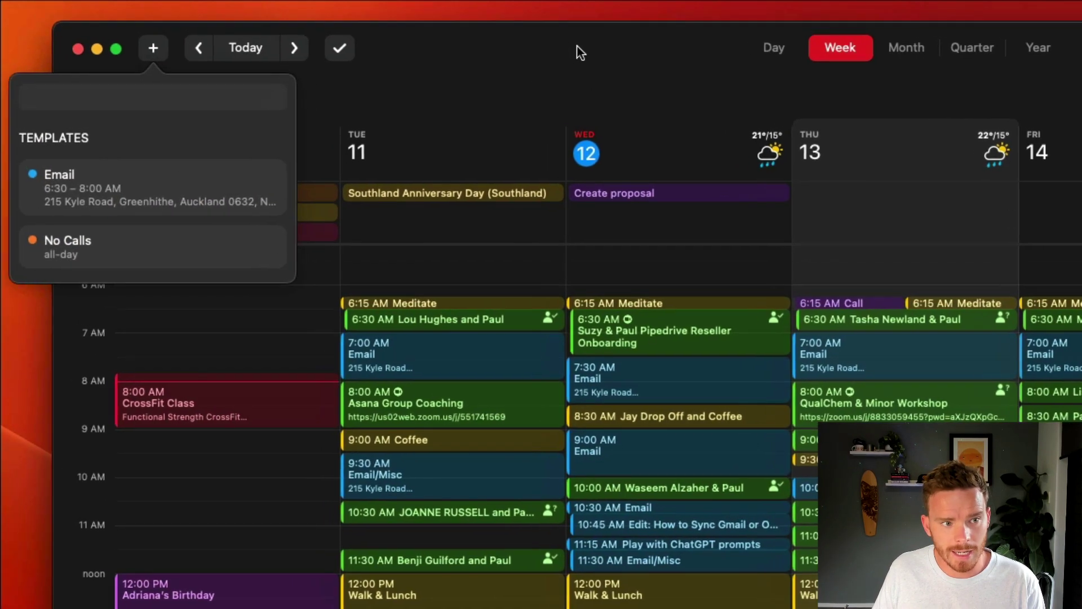
left_click(866, 152)
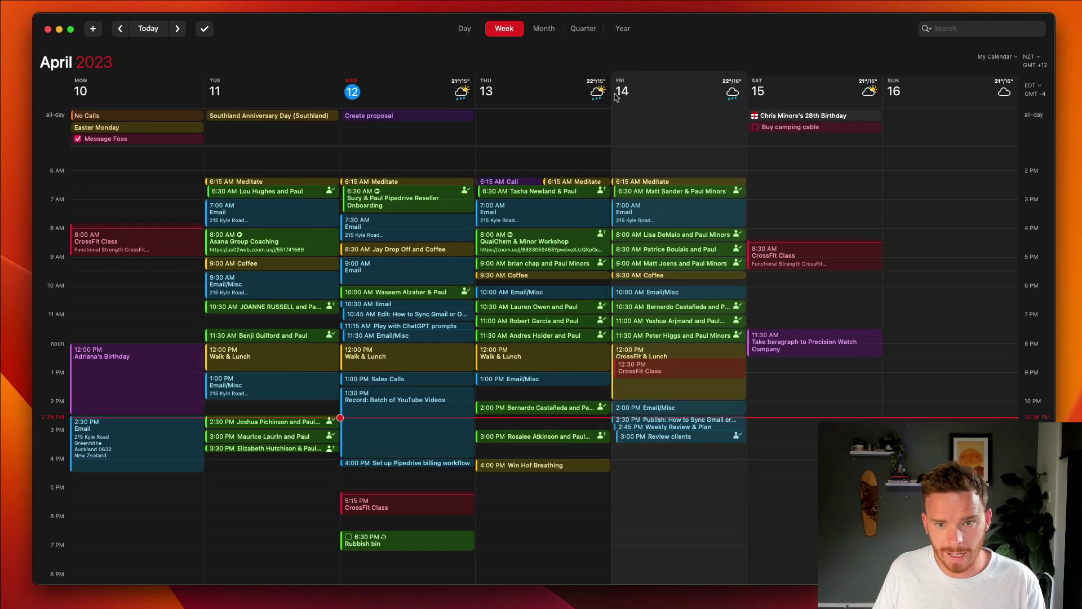
left_click(93, 29)
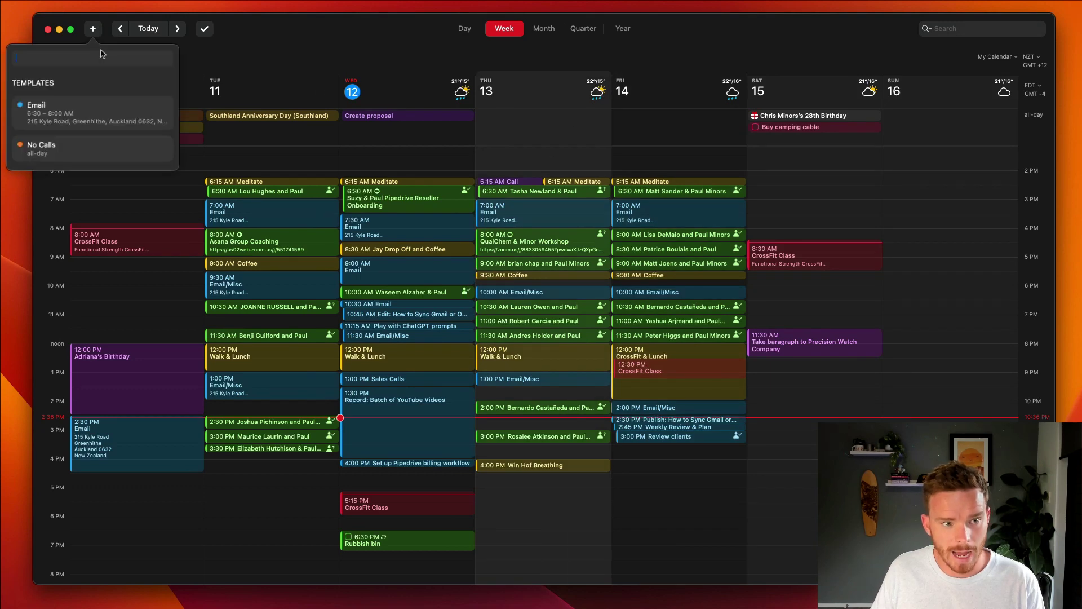
left_click(71, 146)
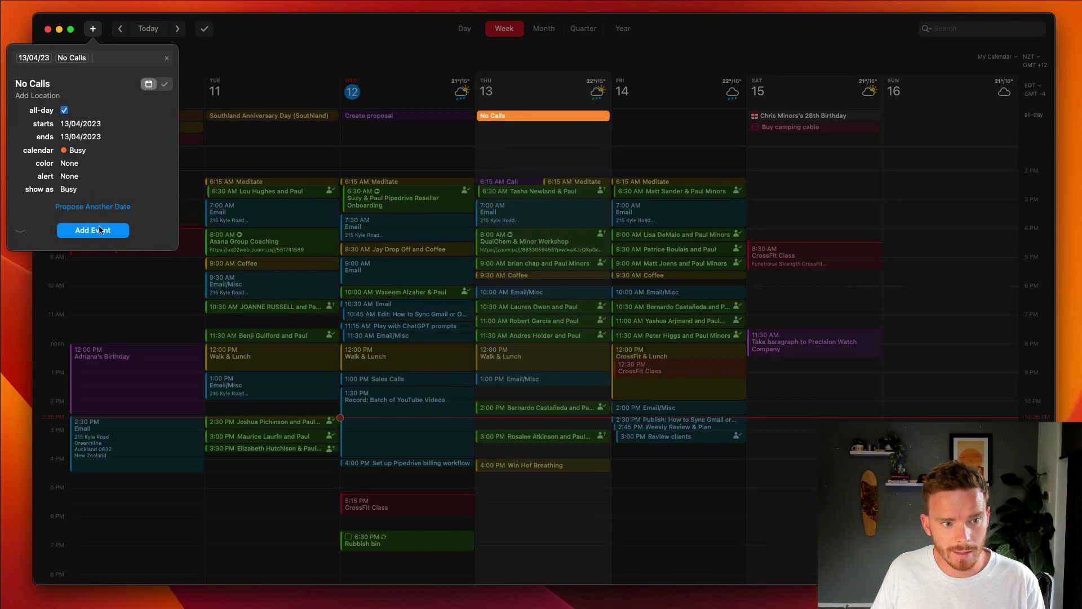
left_click(97, 230)
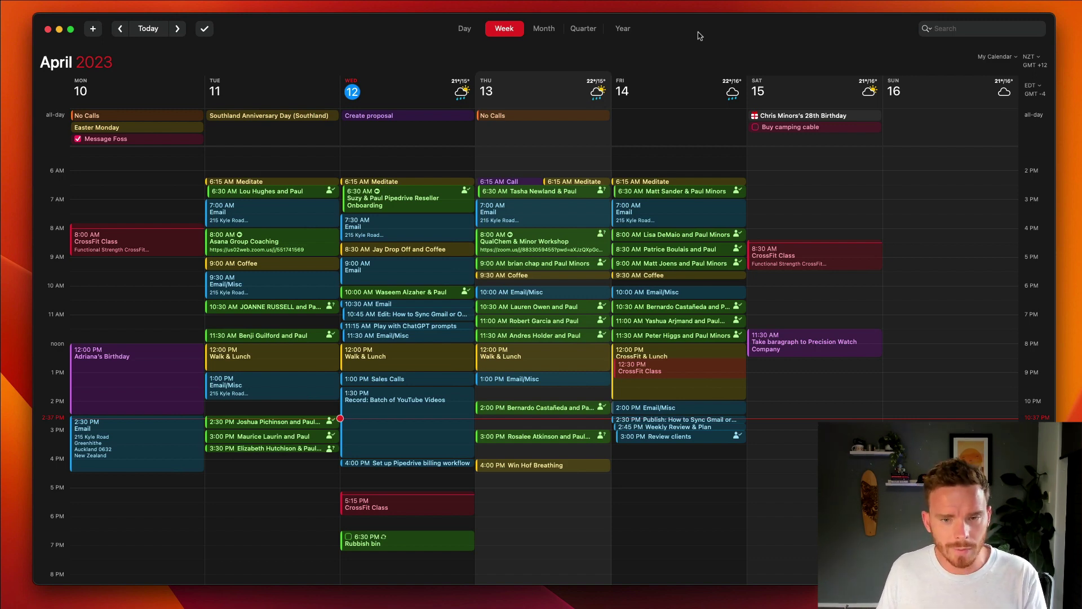
left_click(93, 28)
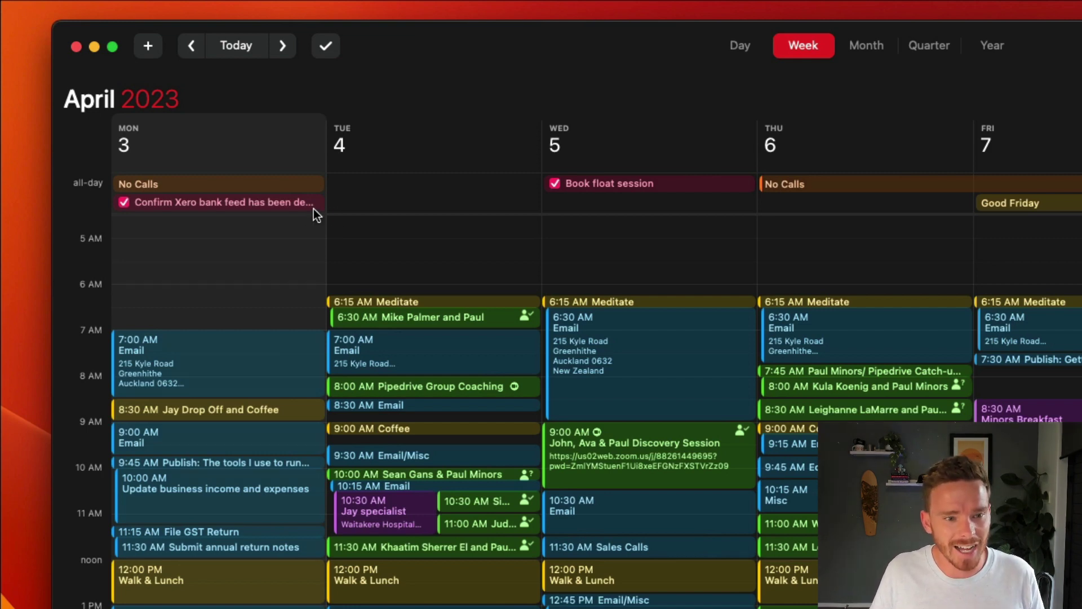
left_click(261, 202)
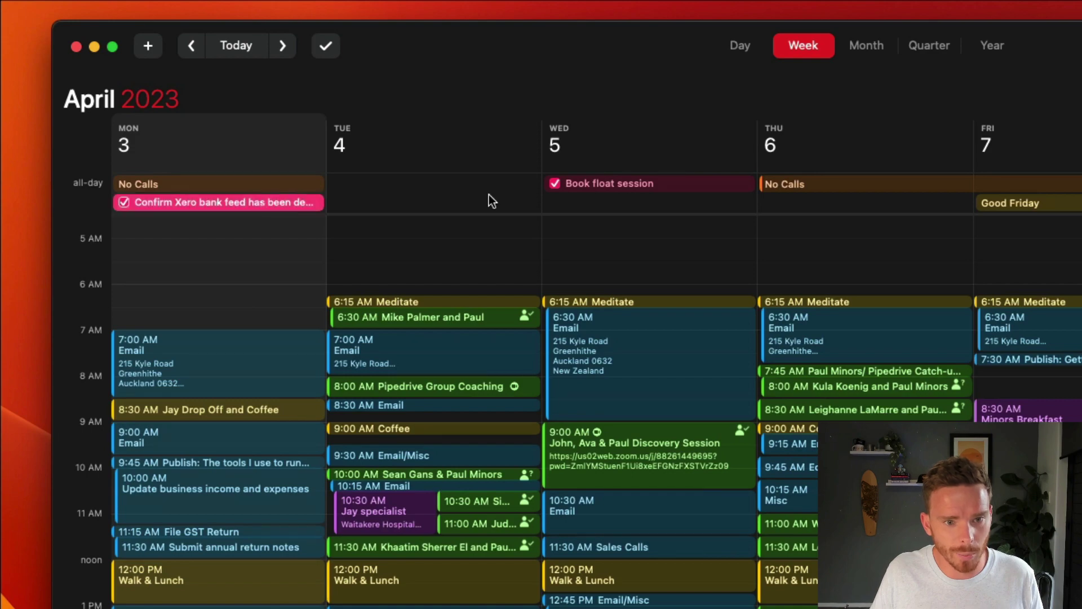
left_click(602, 183)
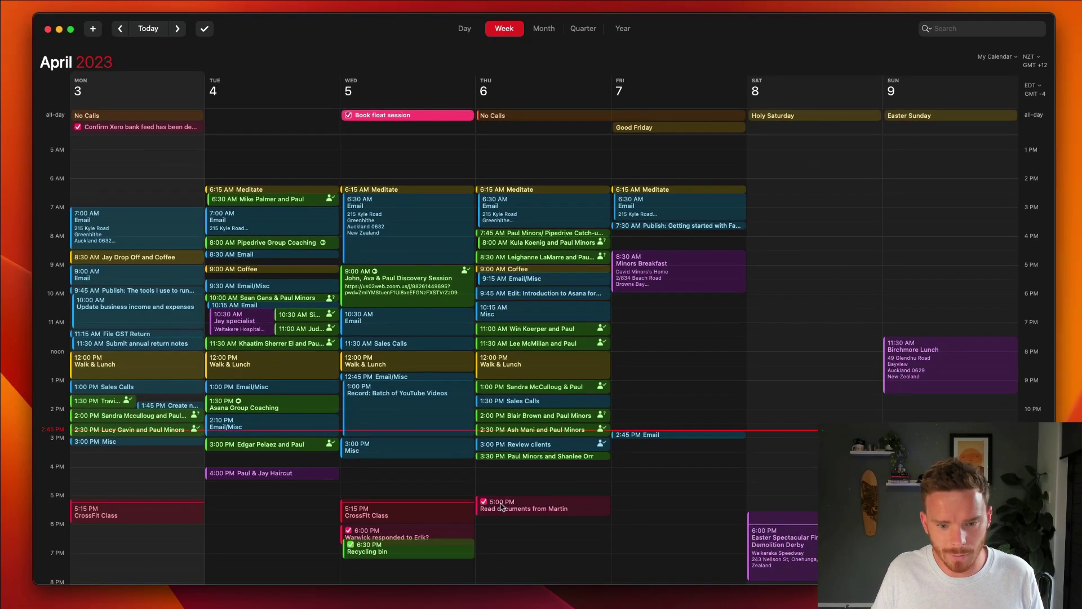
left_click(588, 508)
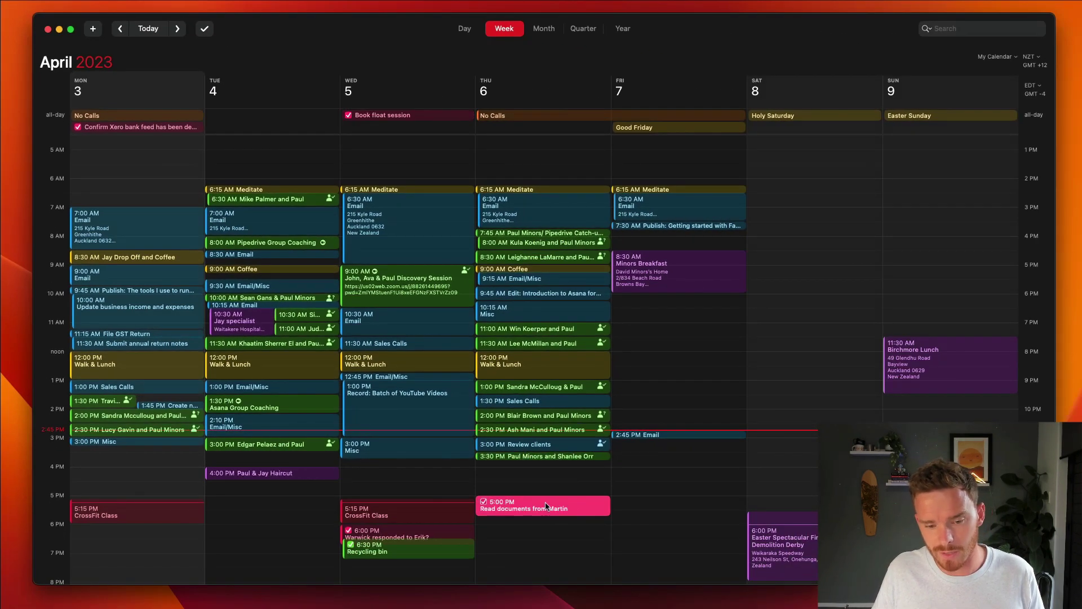
key("super+Right")
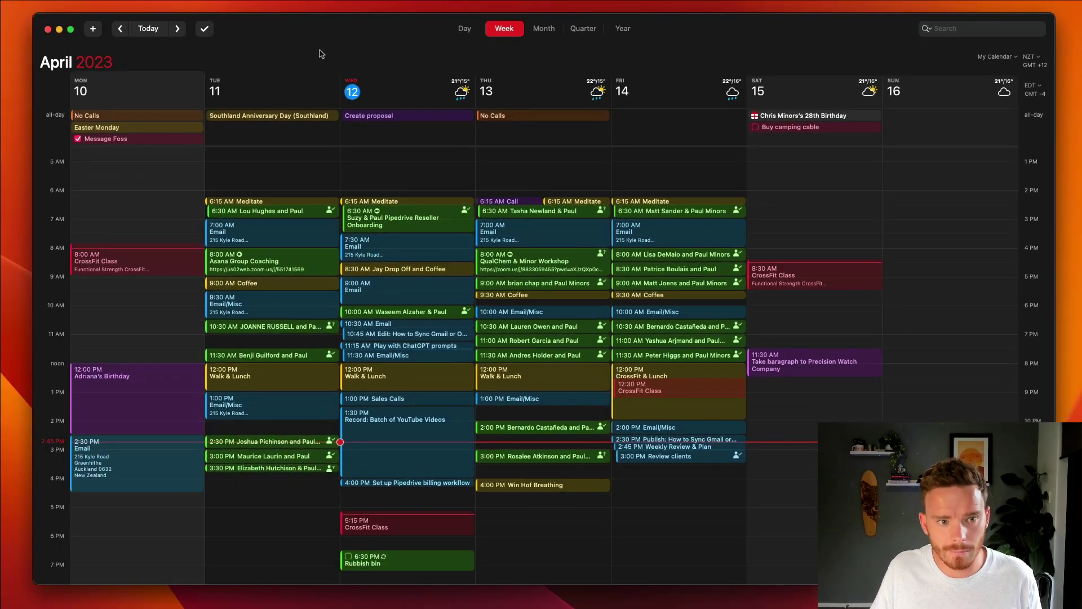
Step: Start a new 'Pick up milk' task and put it in the Family list
left_click(93, 29)
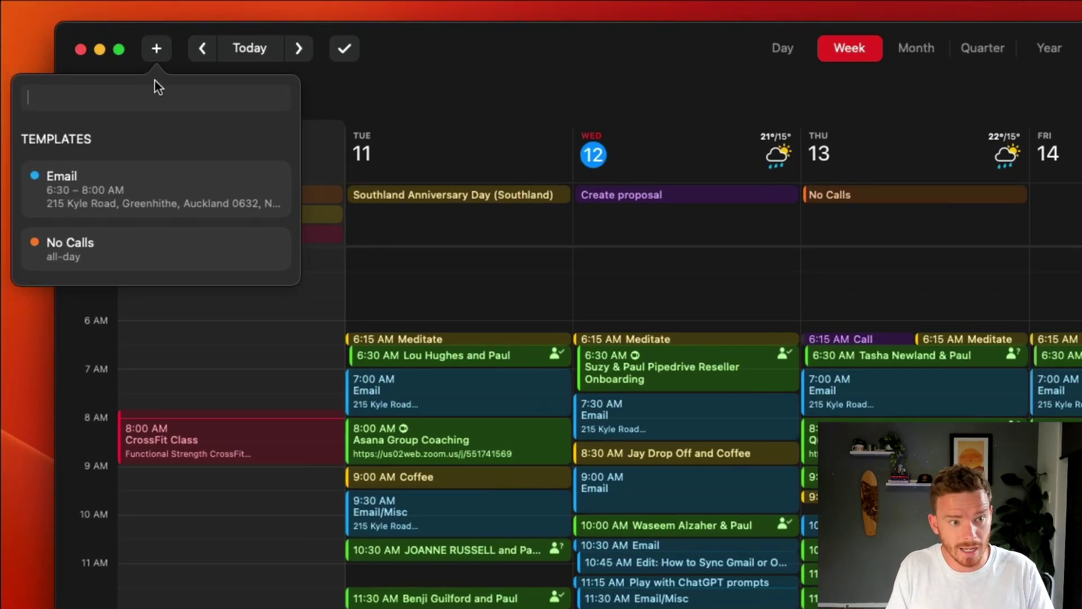
type("Pick up milk")
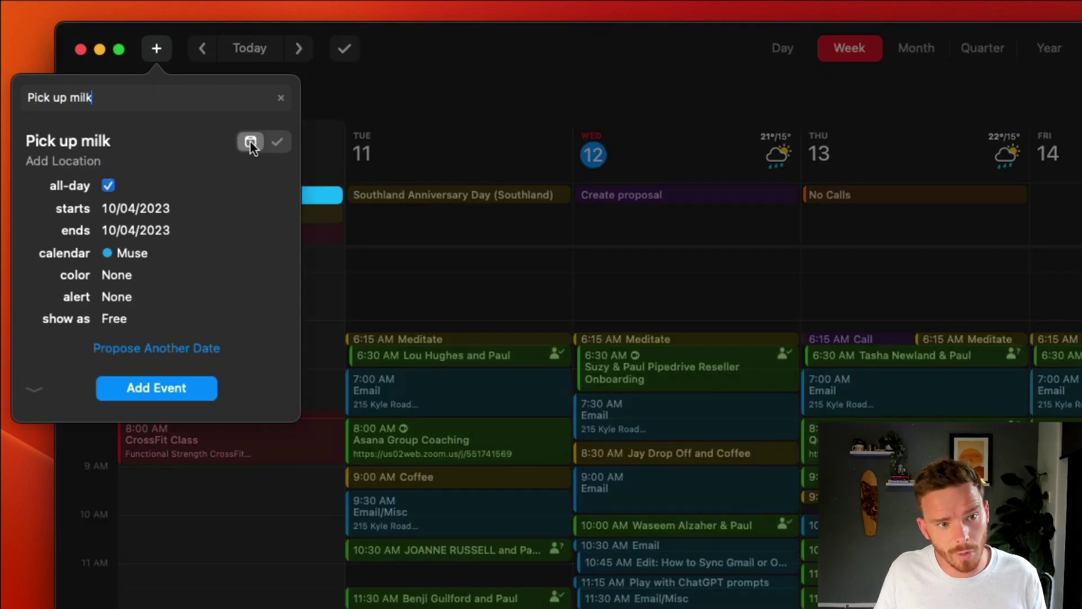
left_click(280, 142)
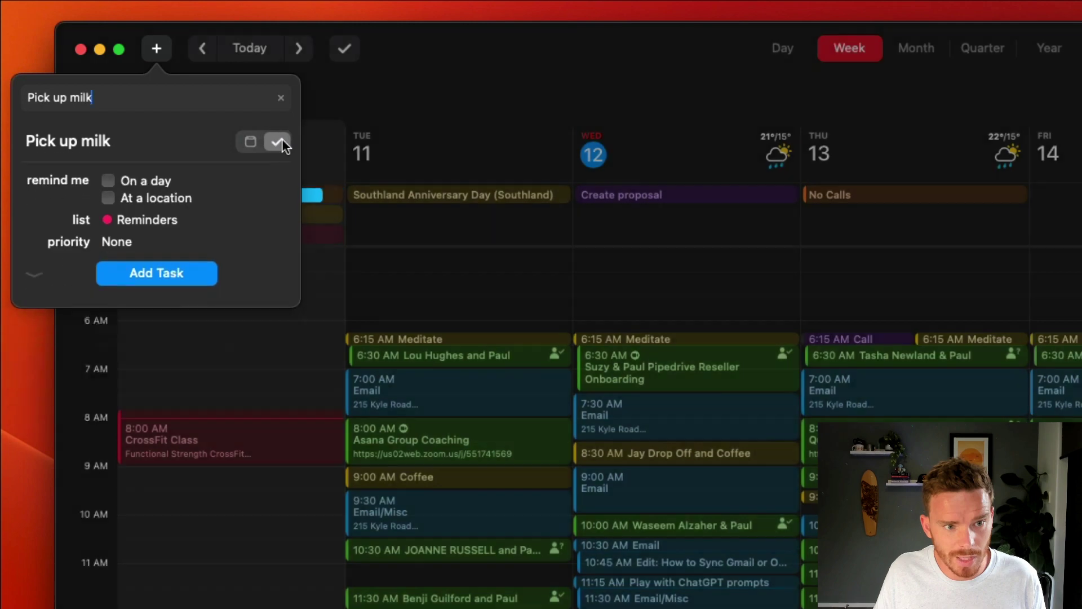
left_click(160, 220)
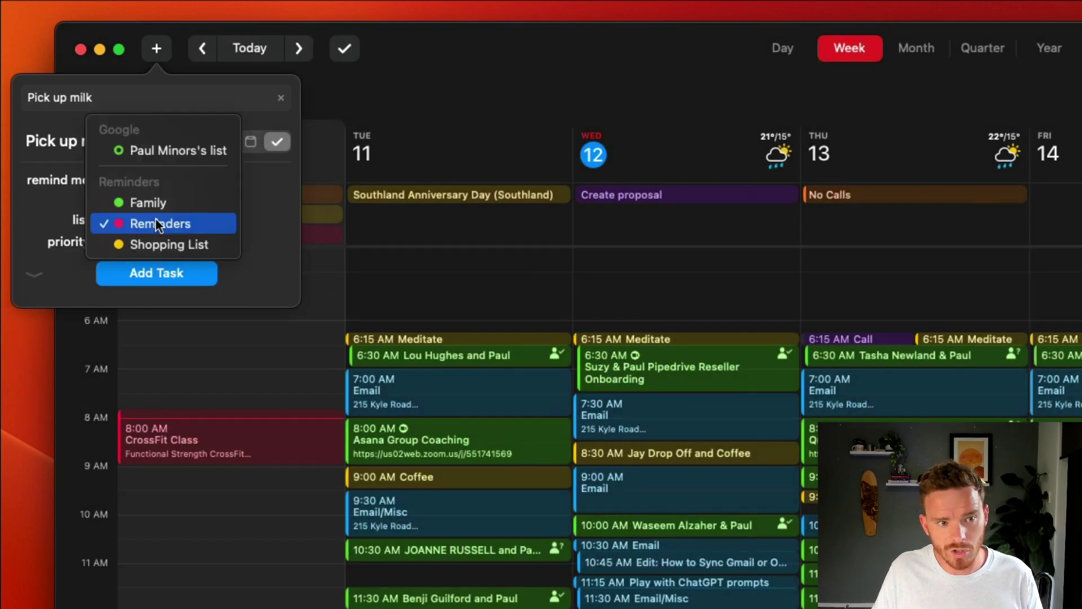
left_click(193, 210)
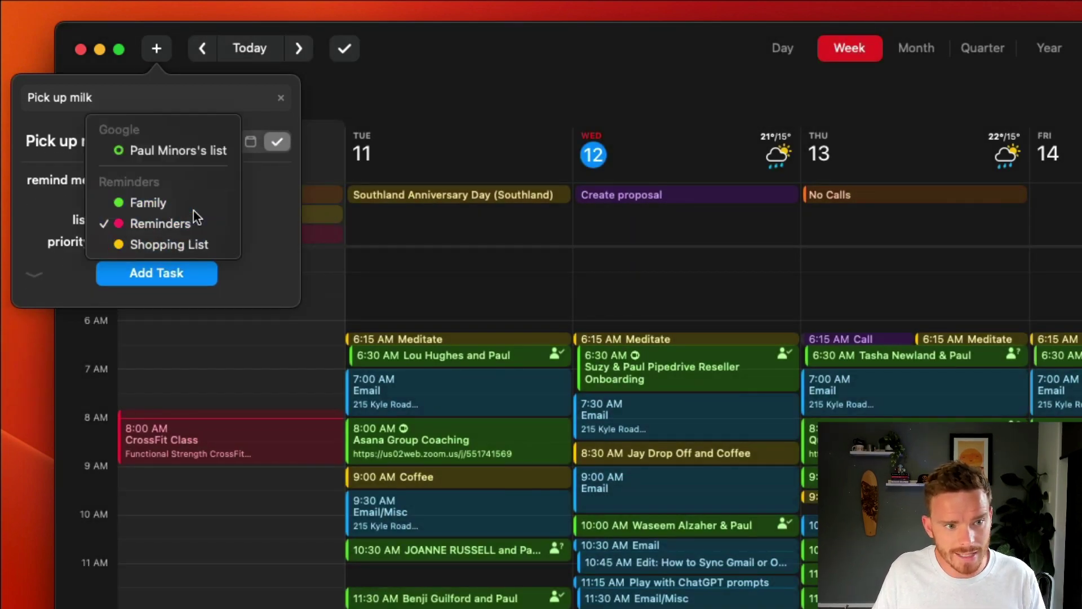
Step: Keep priority at None and give the task a location-based reminder instead of a day reminder
left_click(127, 240)
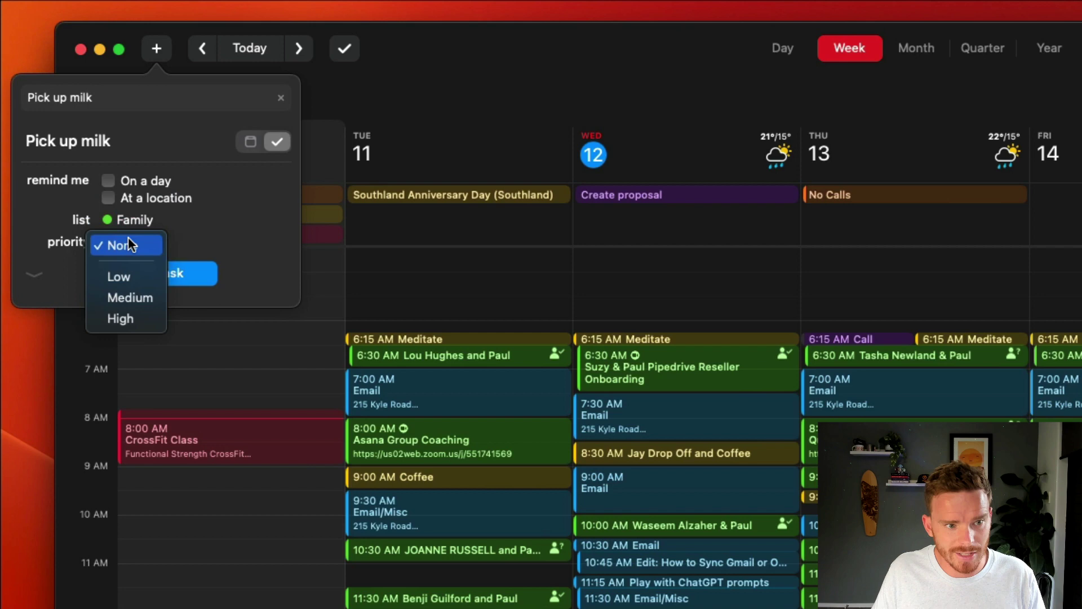
left_click(142, 183)
left_click(144, 179)
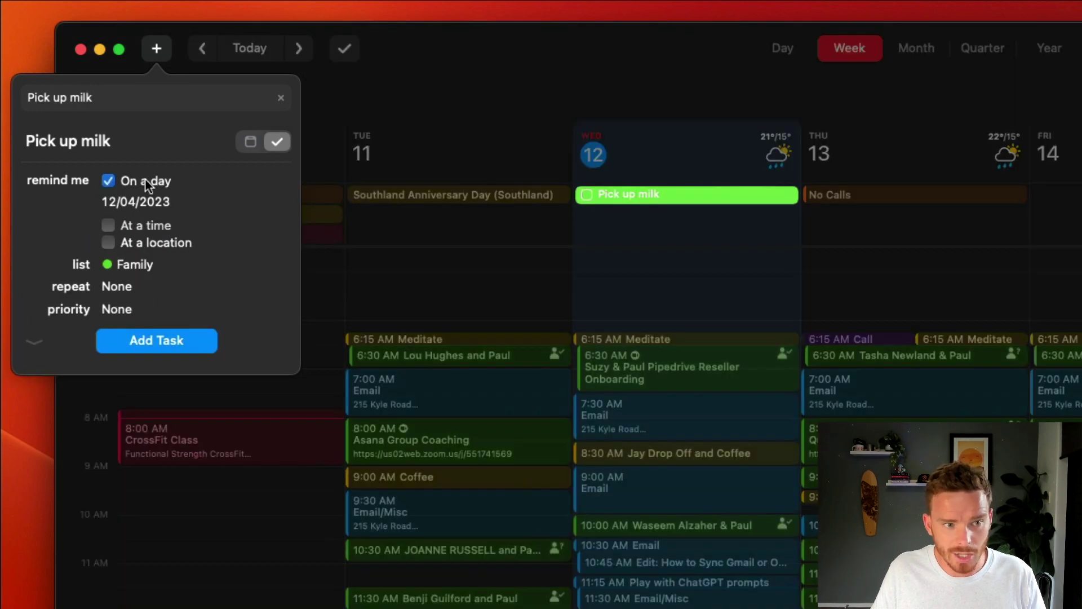
left_click(144, 179)
left_click(151, 203)
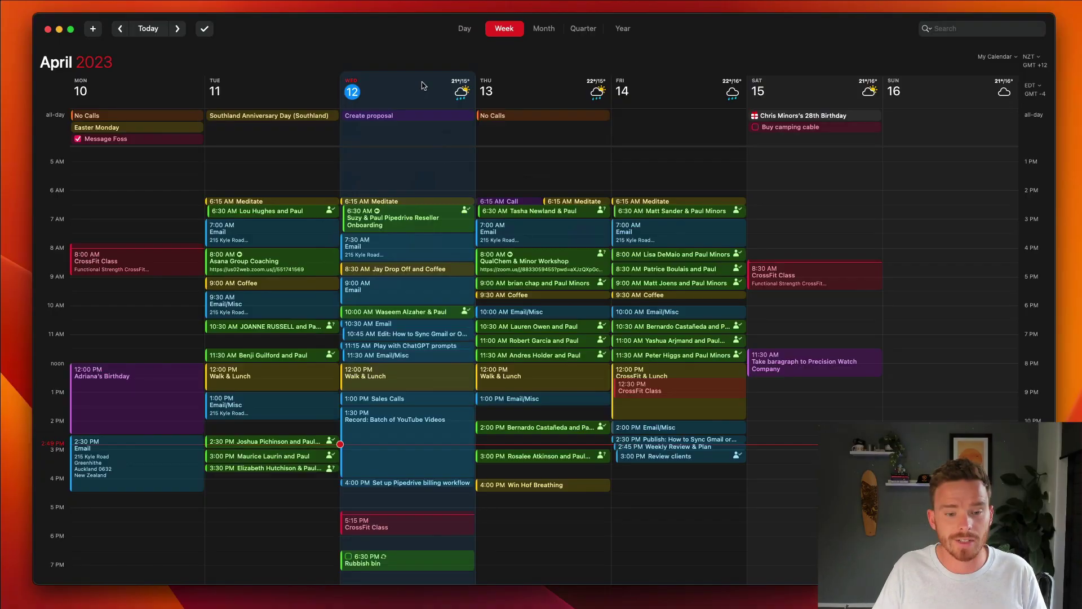
Step: Browse the available account types under Settings > Accounts, then cancel and close Settings
key("super+comma")
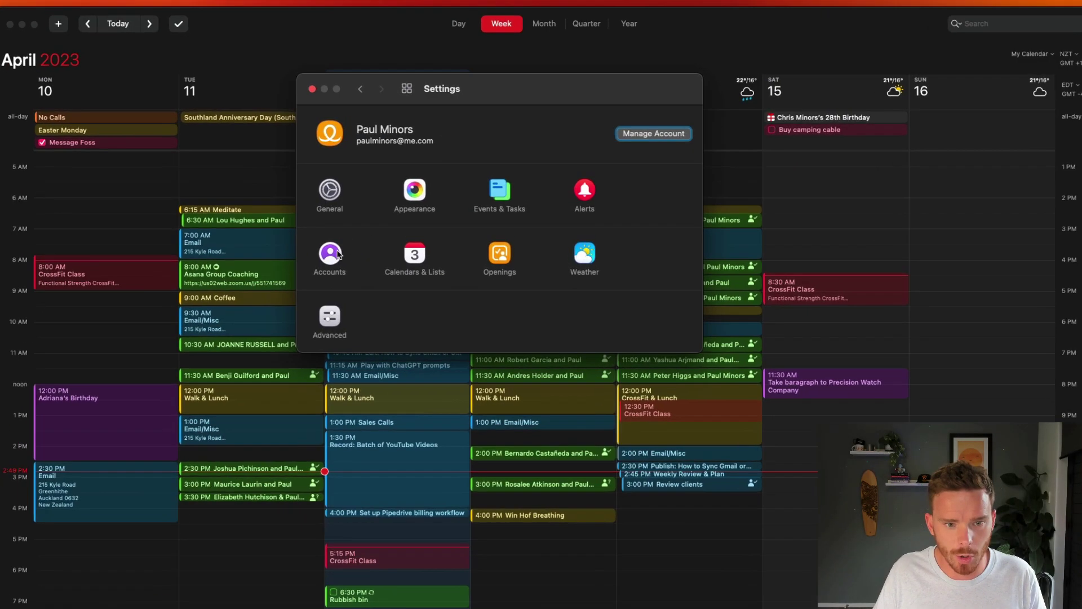
left_click(339, 254)
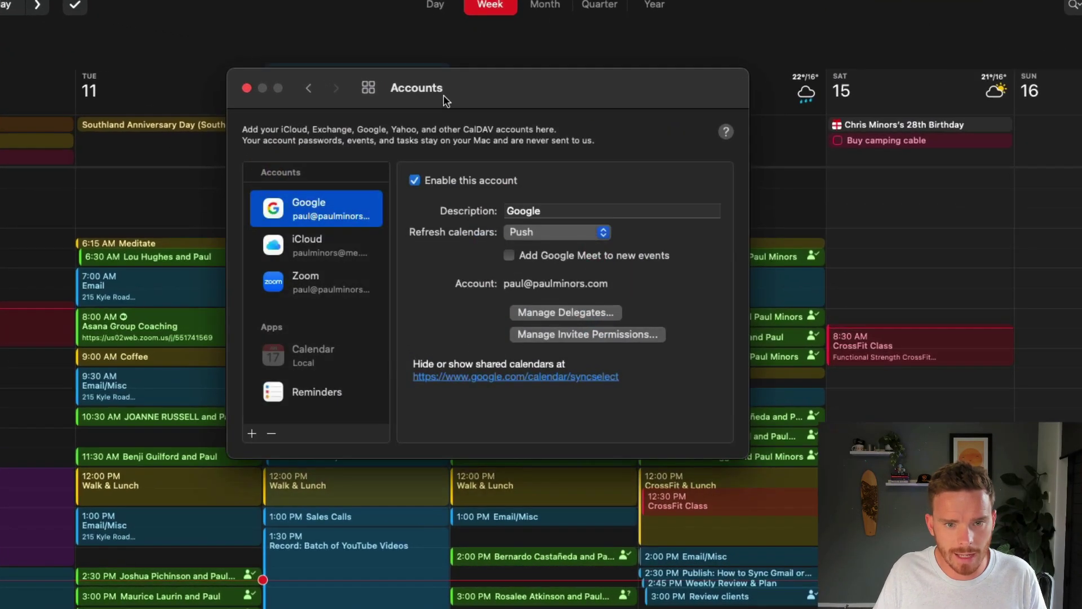
left_click(251, 432)
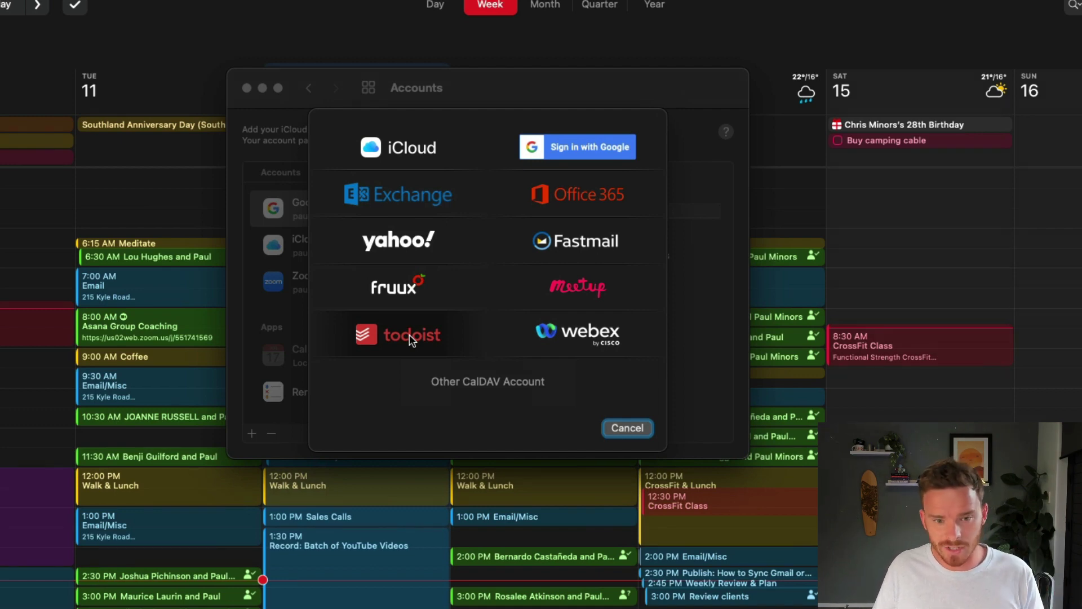
left_click(615, 432)
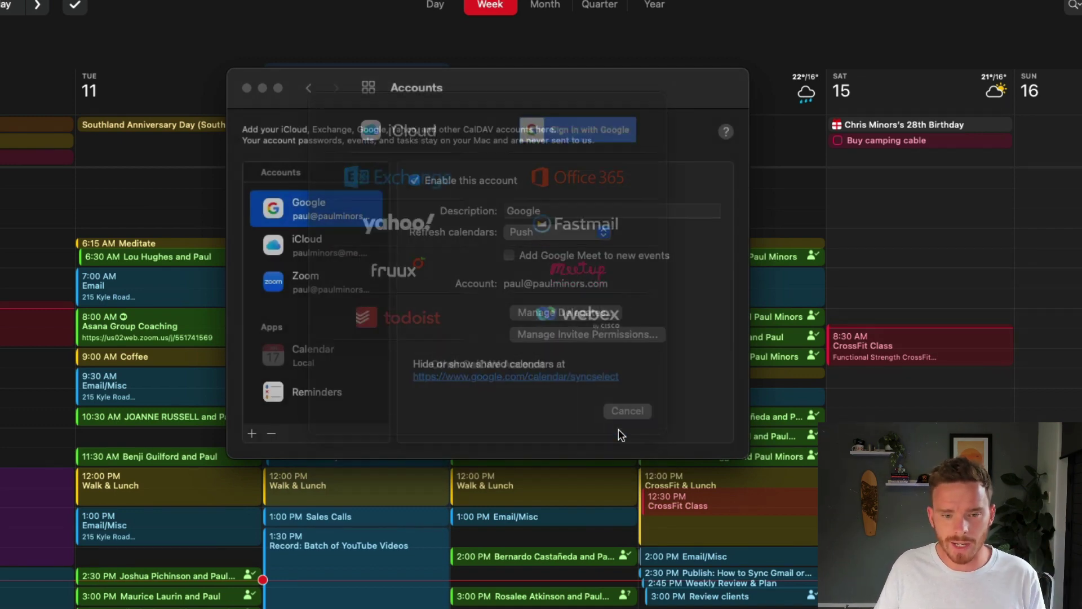
left_click(246, 87)
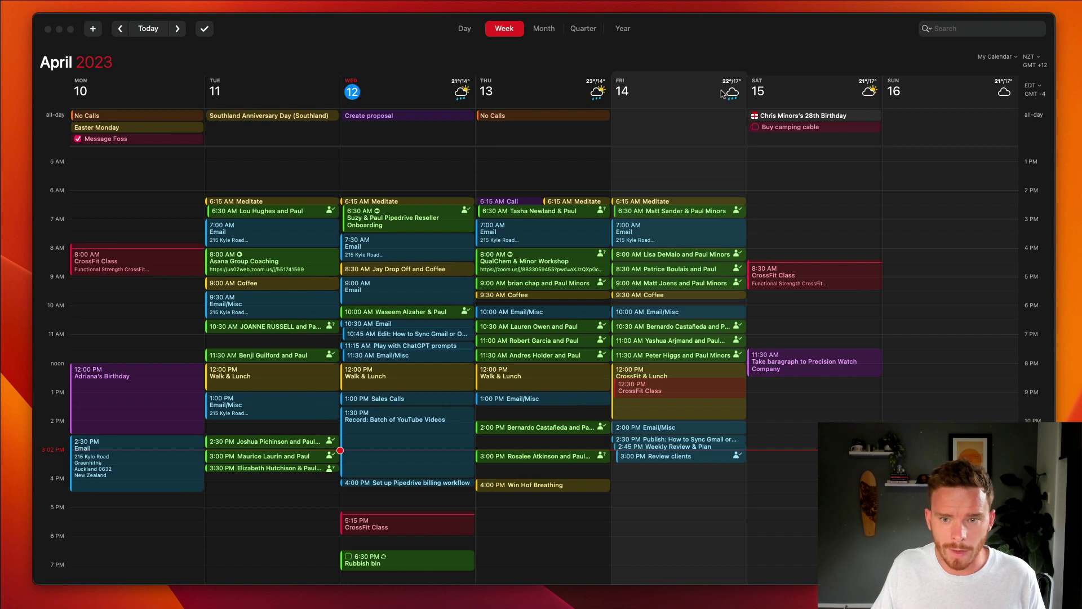
left_click(461, 96)
left_click(461, 95)
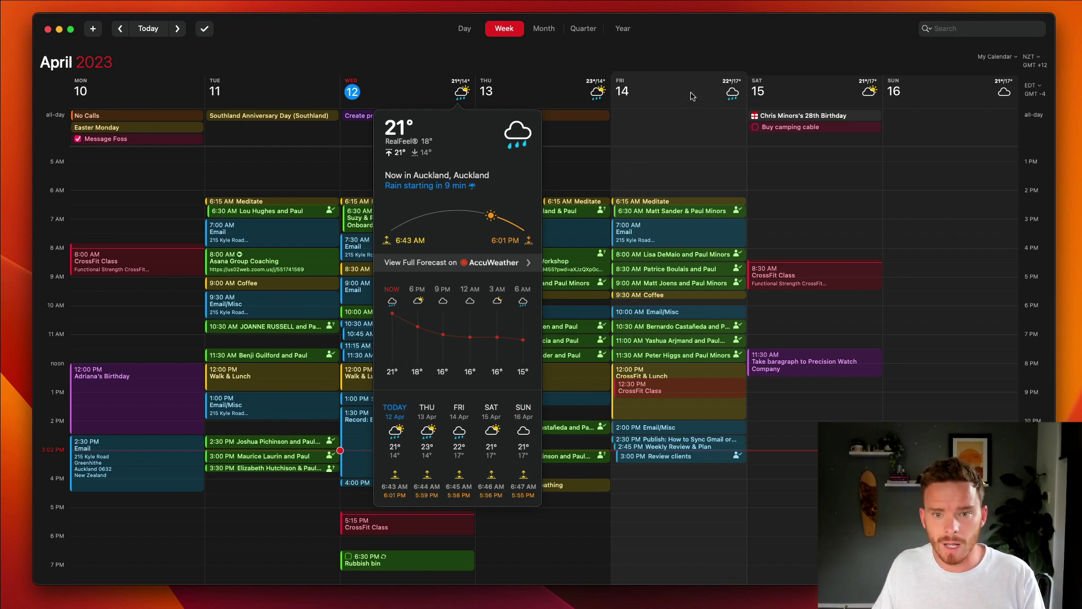
left_click(704, 58)
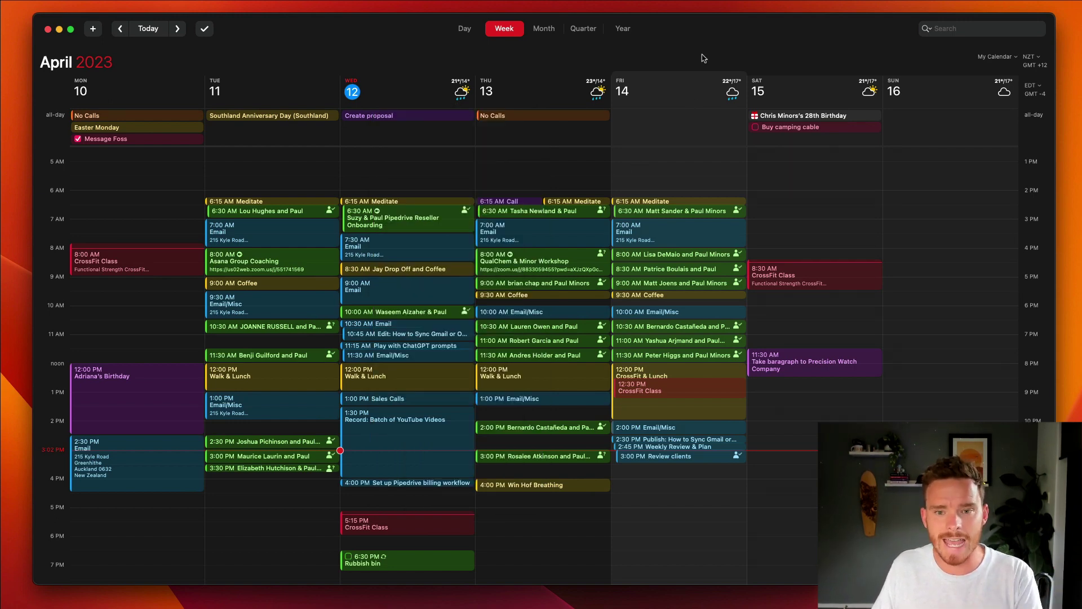
Step: Give Friday's CrossFit Class 7 minutes of travel time from Home for all future events
double_click(640, 391)
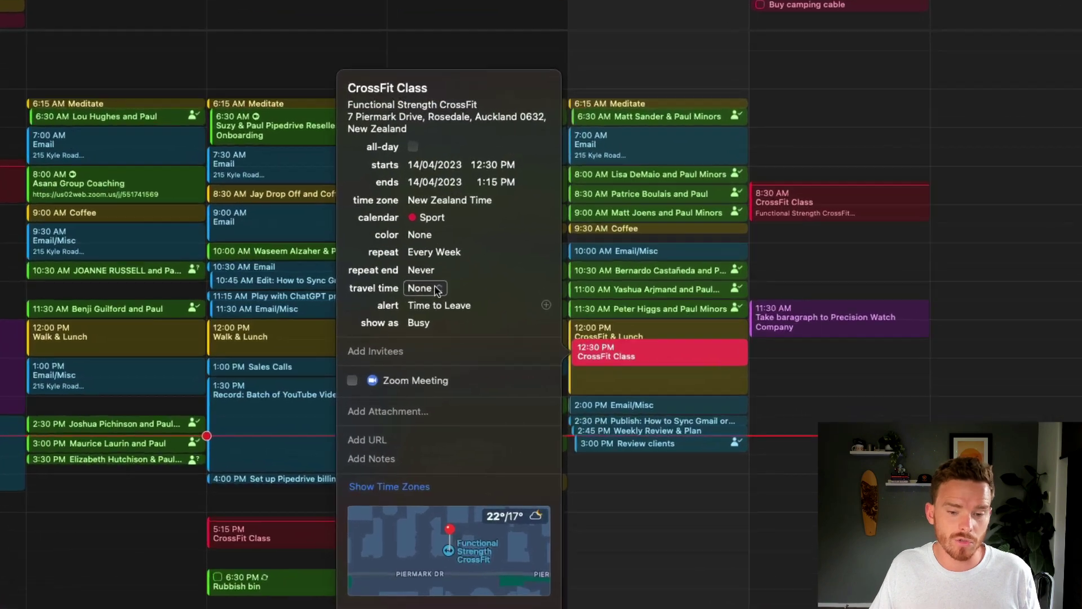
left_click(501, 338)
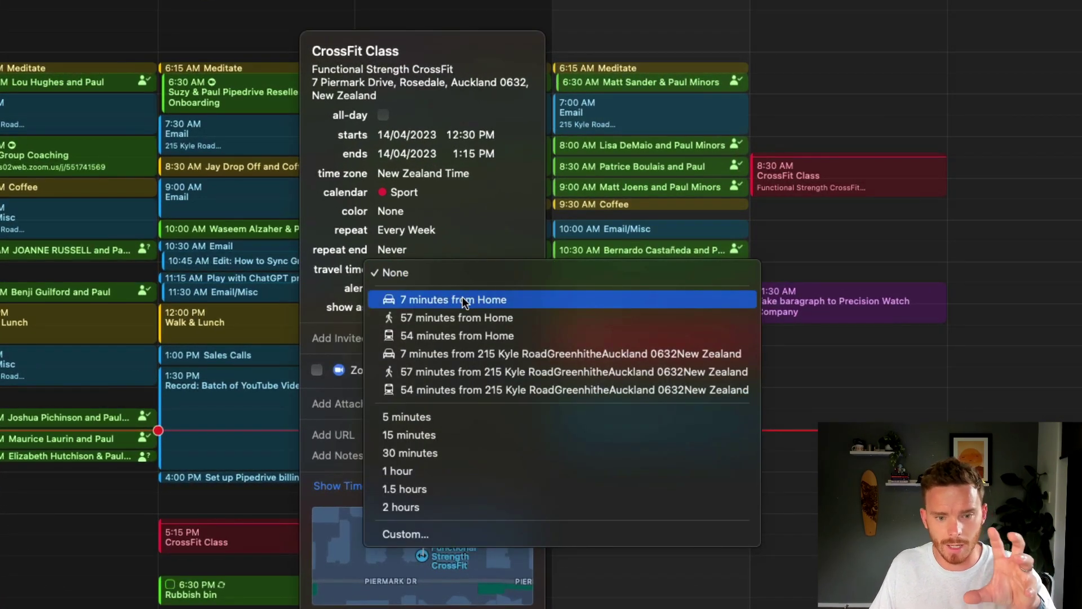
left_click(462, 296)
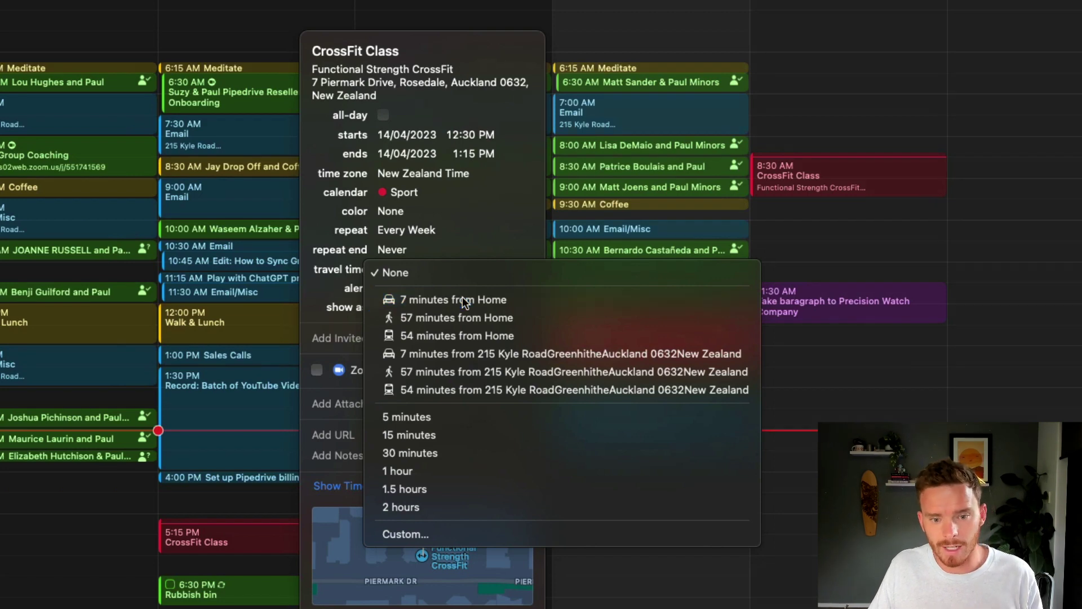
left_click(666, 529)
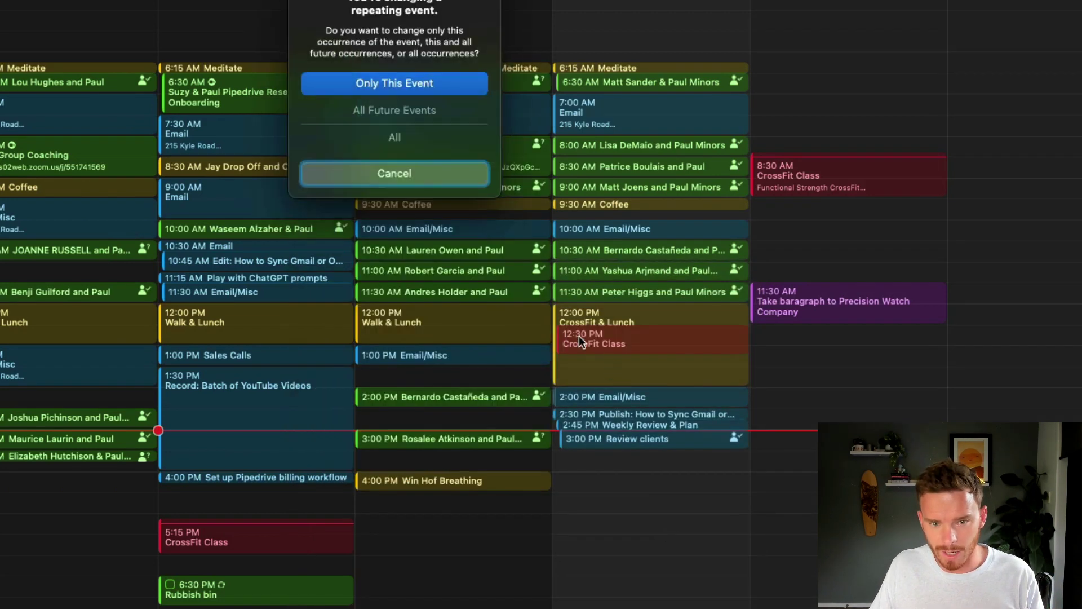
left_click(419, 109)
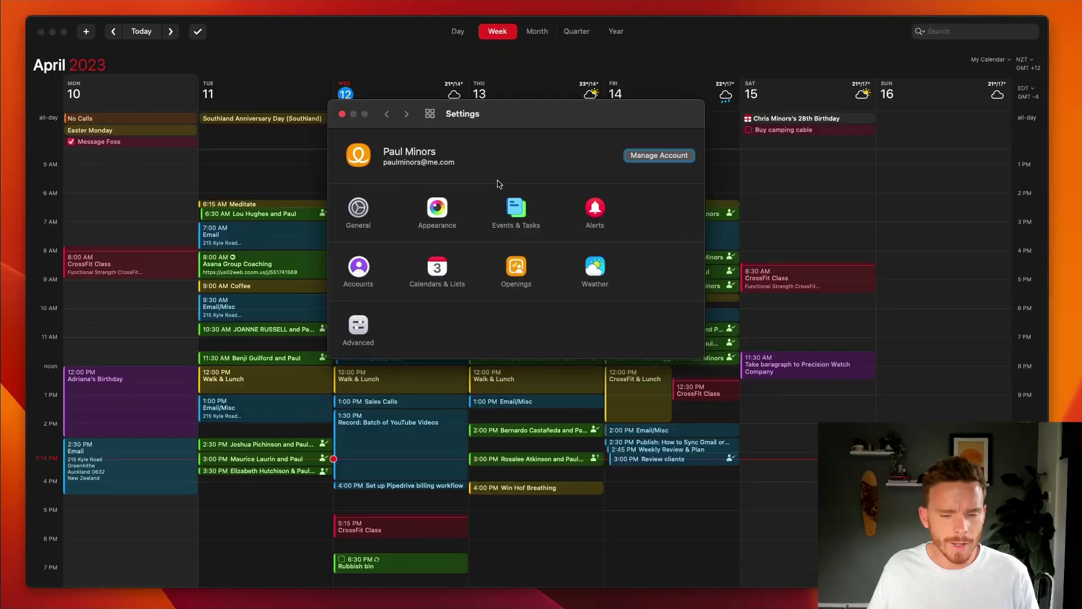
Step: Switch Settings to the Openings pane
left_click(519, 269)
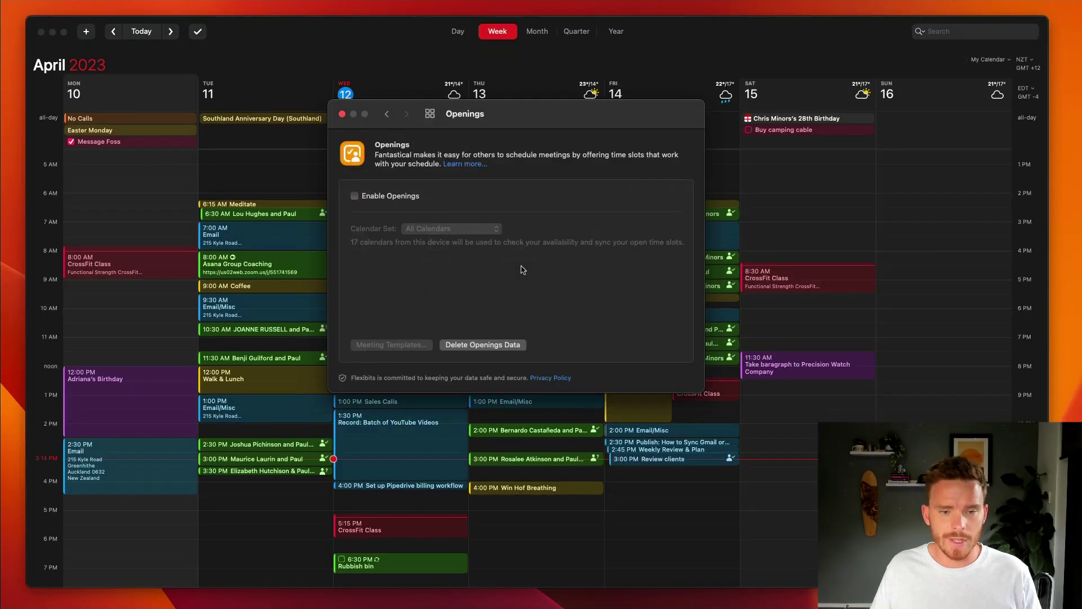